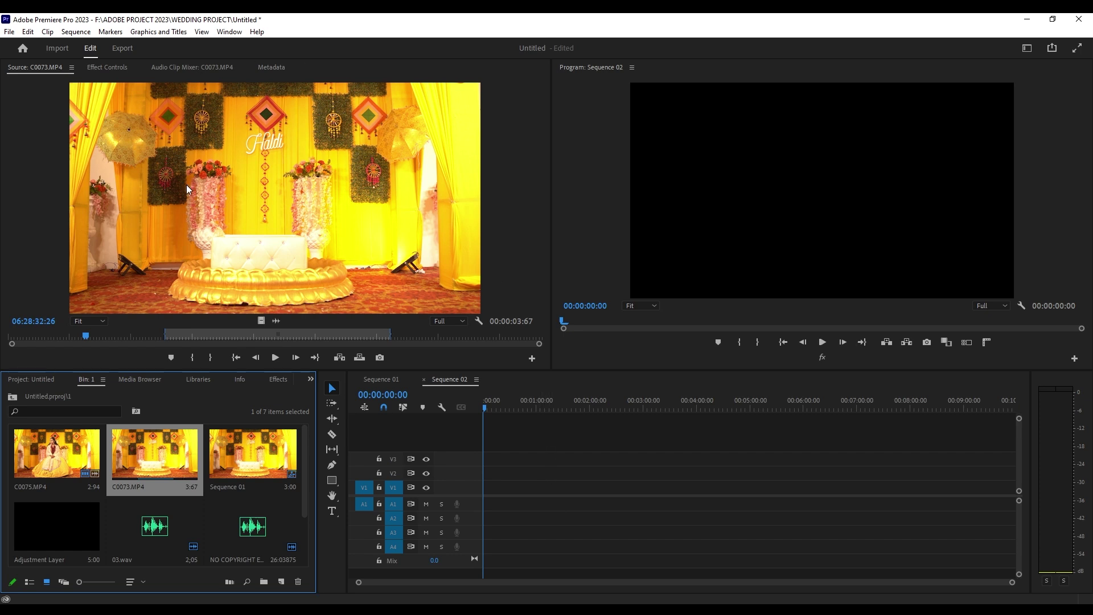
Step: Place the empty-stage clip C0073.MP4 on V1 at the sequence start, keeping existing sequence settings
double_click(56, 453)
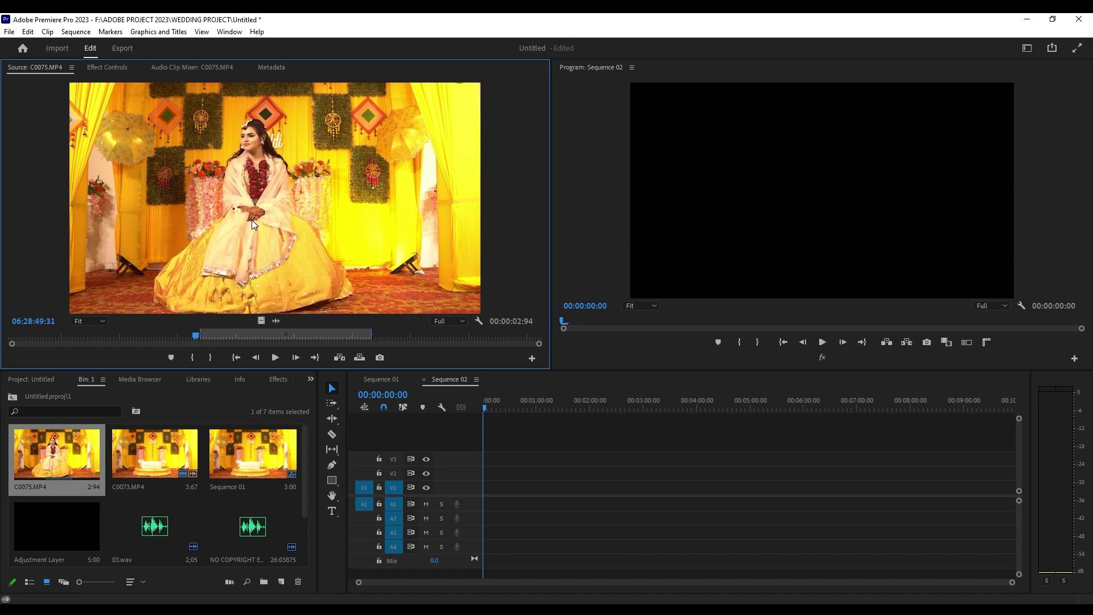
double_click(146, 461)
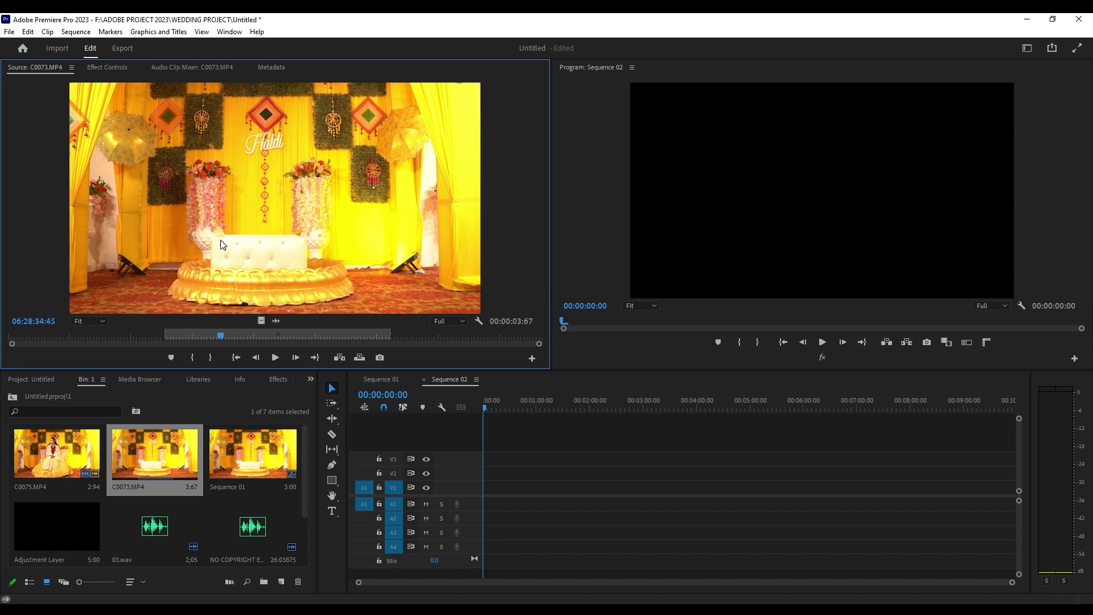
left_click_drag(483, 476, 488, 488)
left_click(640, 338)
left_click_drag(1011, 582, 711, 594)
Step: Slow C0073.MP4 to 50% speed and load bride clip C0075.MP4 in the Source monitor
left_click(614, 487)
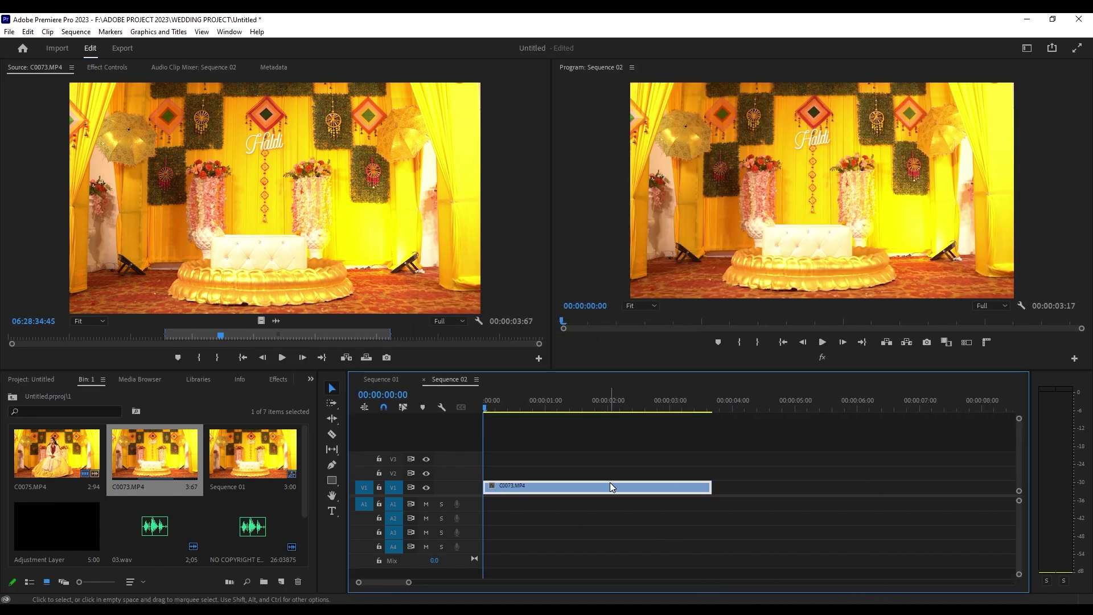
key("ctrl+r")
type("50")
key("Return")
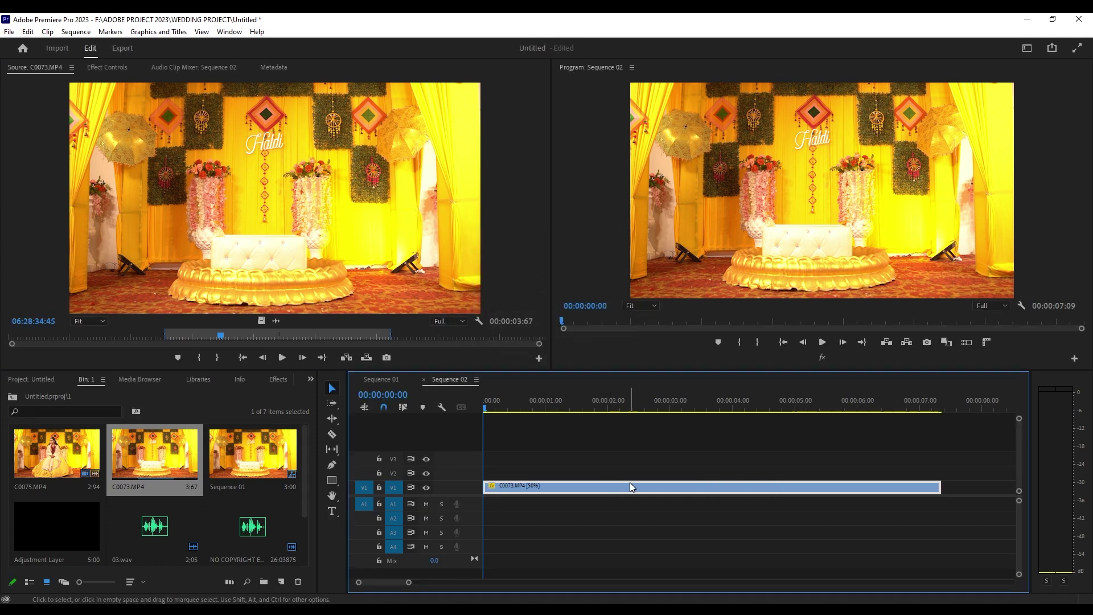
double_click(42, 453)
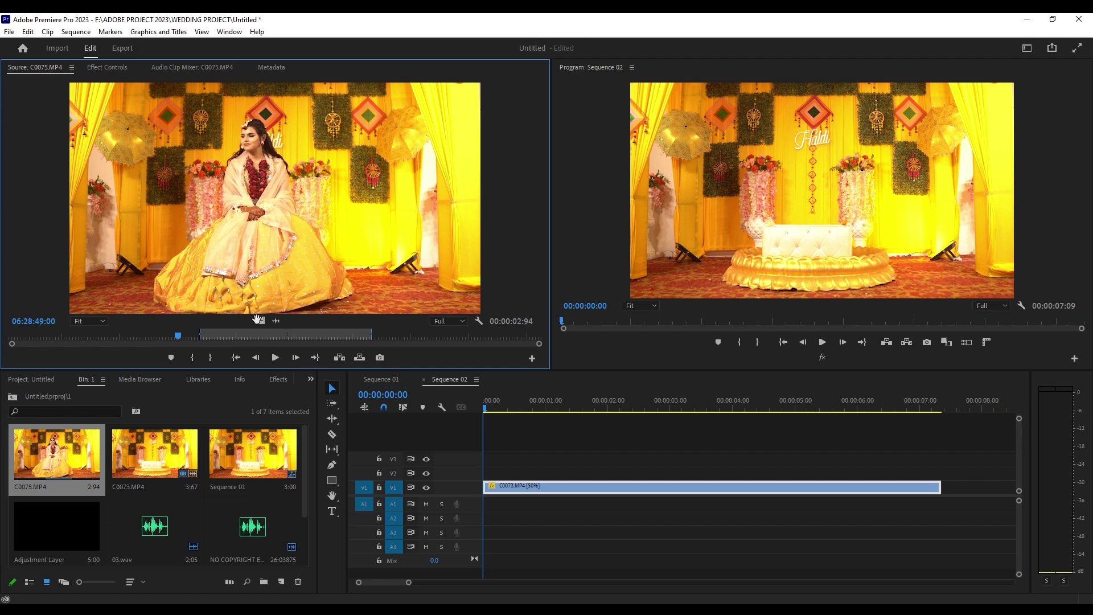
Step: Place the bride clip C0075.MP4 on V2 at the start and slow it to 50%
left_click_drag(277, 357, 485, 472)
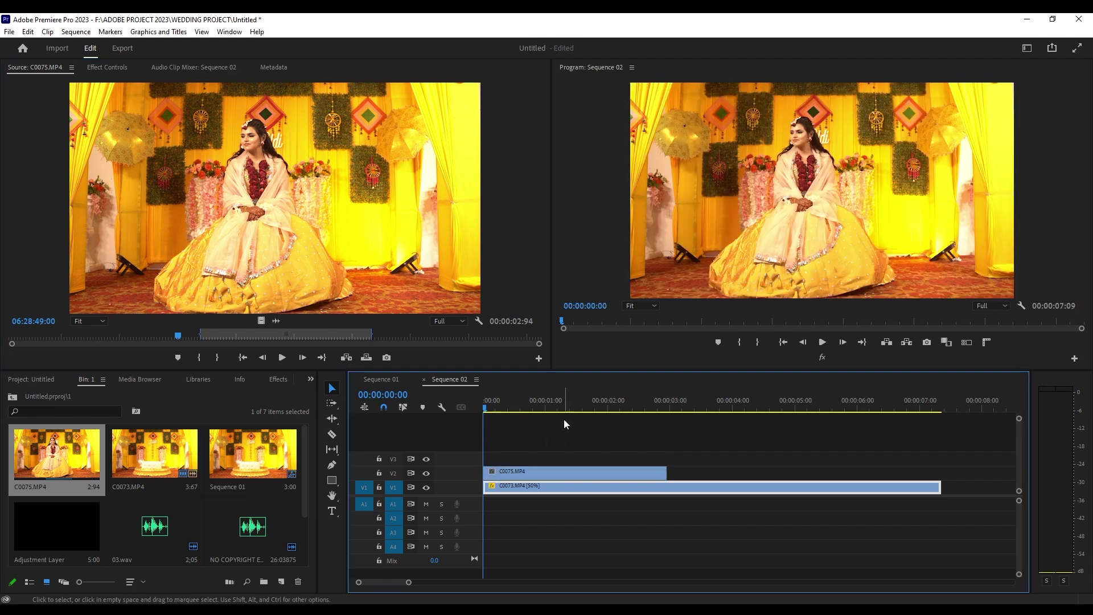
left_click(498, 476)
key("ctrl+r")
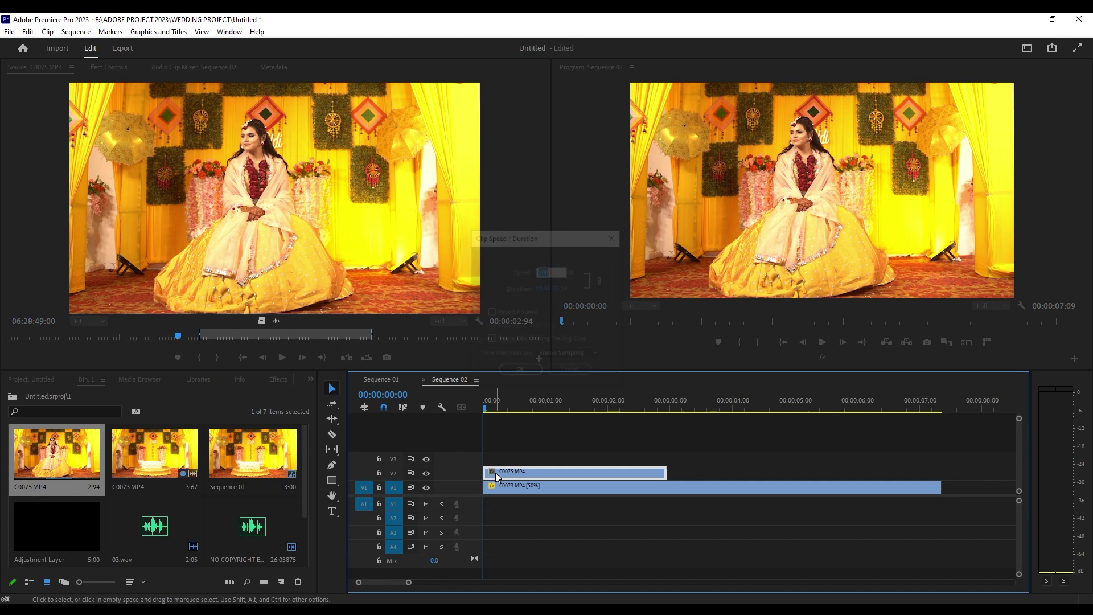
key("Return")
left_click_drag(493, 407, 483, 408)
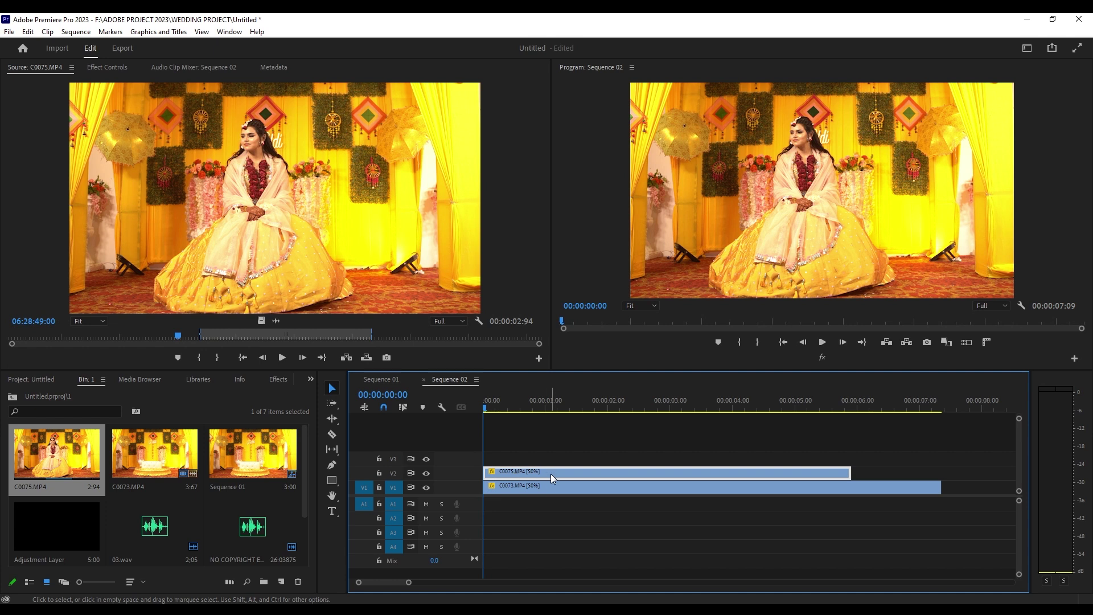
Step: Alt-copy the bride clip onto V3 and shift the V2 copy to about 00:00:01:15
left_click_drag(525, 473, 520, 459)
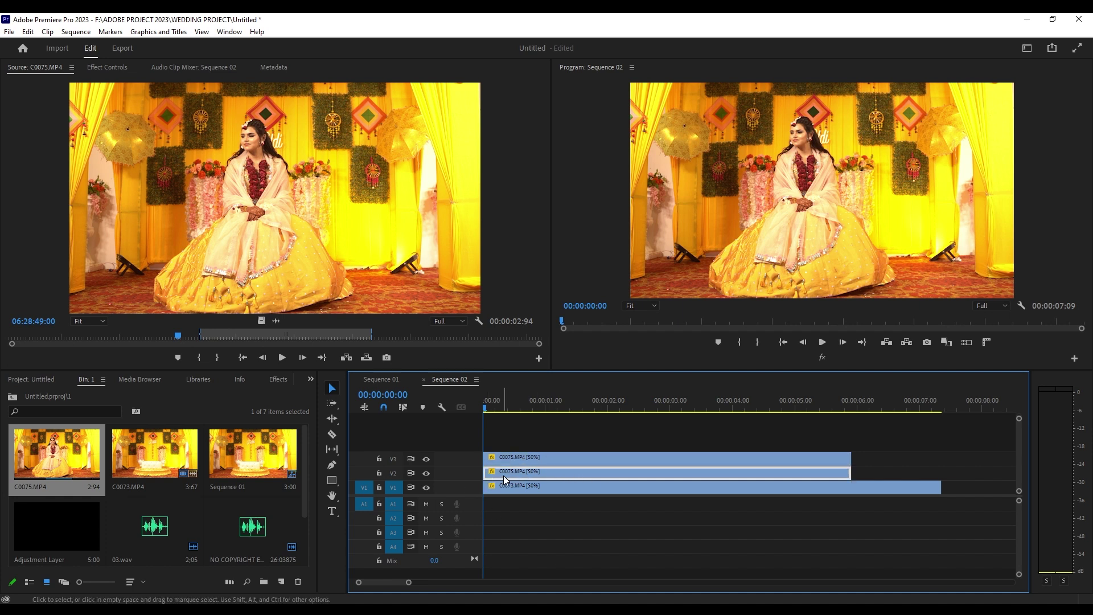
left_click_drag(504, 476, 605, 474)
left_click(506, 464)
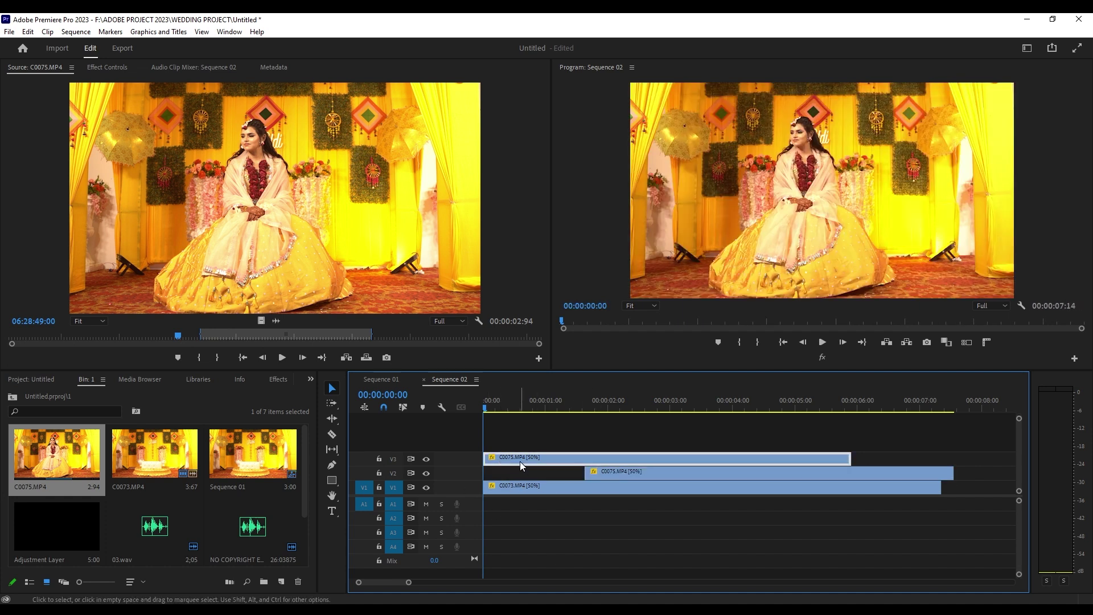
left_click(494, 417)
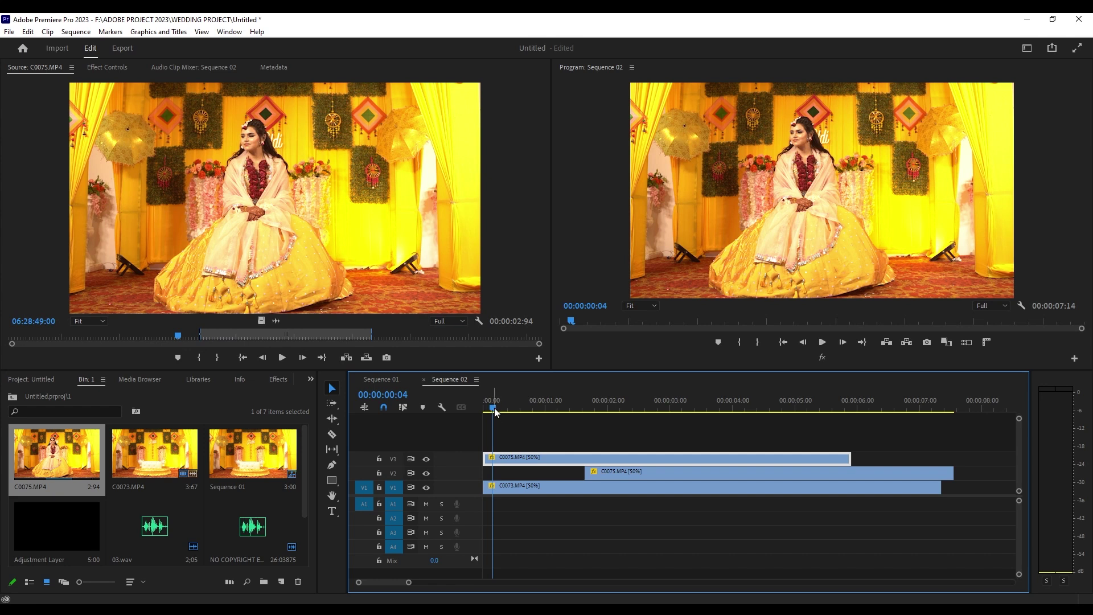
left_click_drag(496, 411, 480, 409)
Step: Apply Add Frame Hold to the V3 bride clip and play back the layered result
right_click(514, 460)
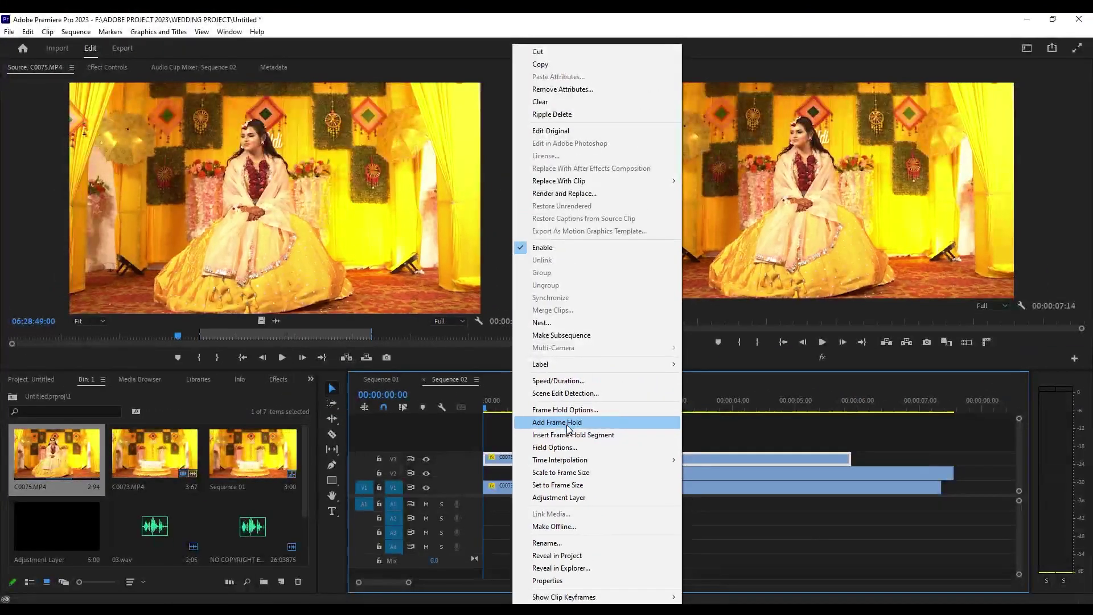
left_click(564, 425)
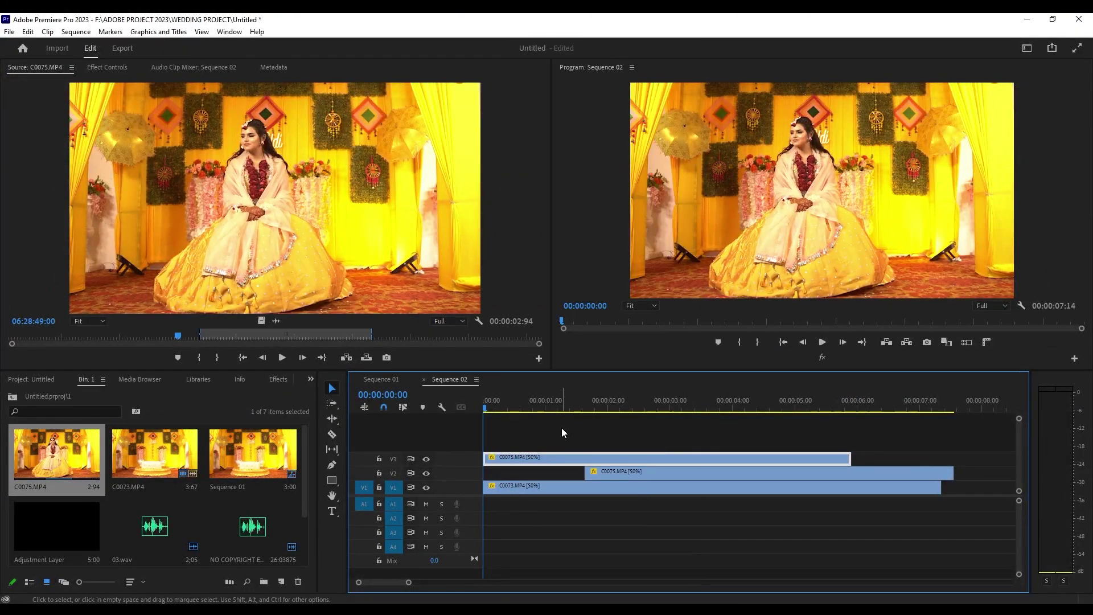
key("space")
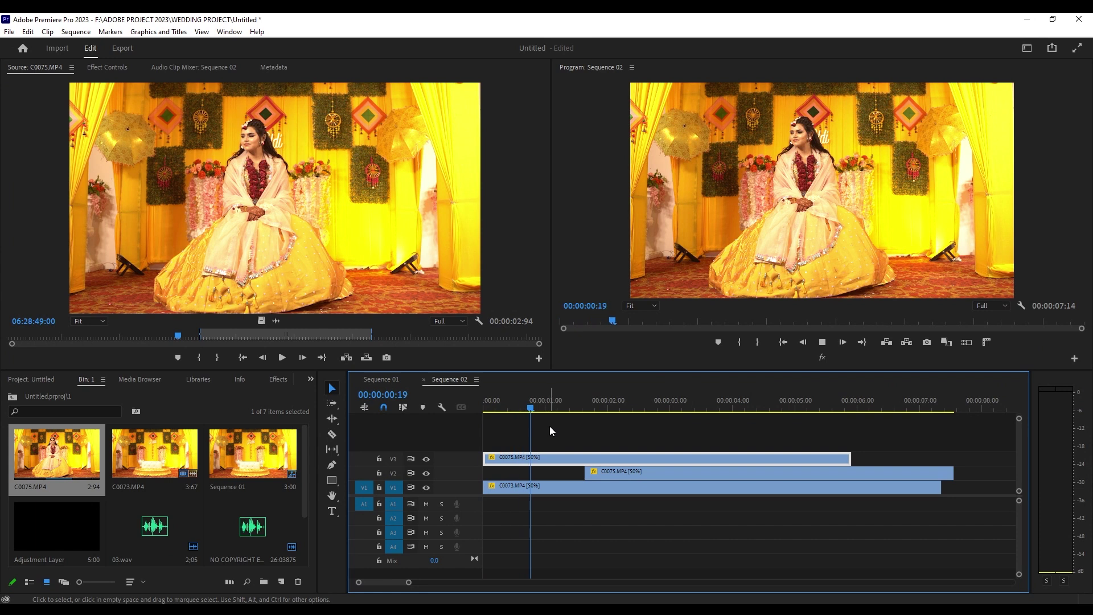
key("space")
left_click_drag(586, 399, 478, 412)
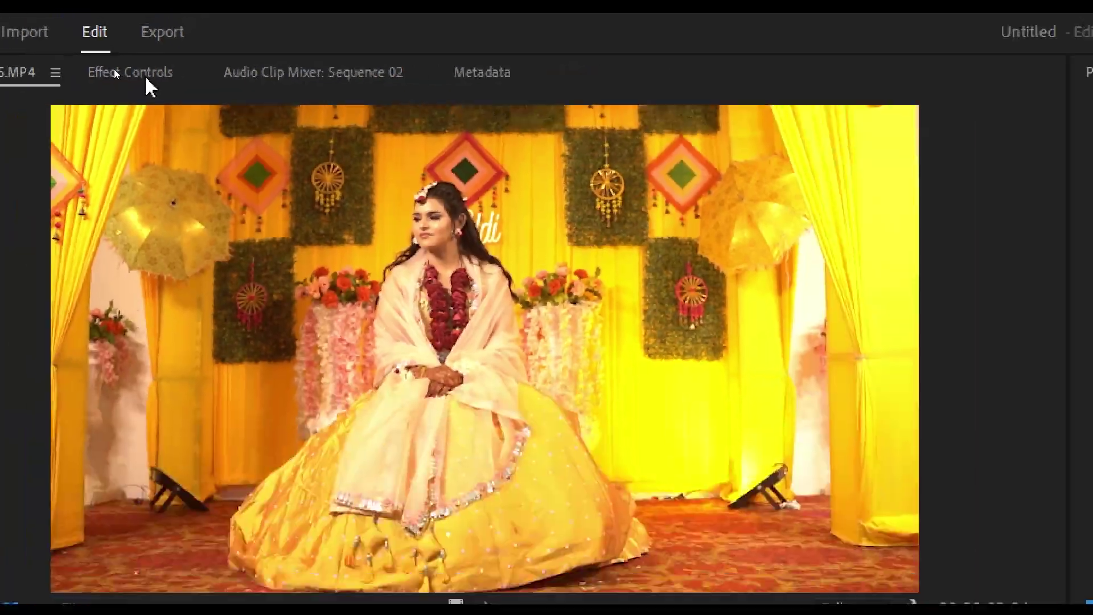
Step: Create a free-draw bezier Mask (1) under Opacity in the V3 clip's Effect Controls
left_click(114, 69)
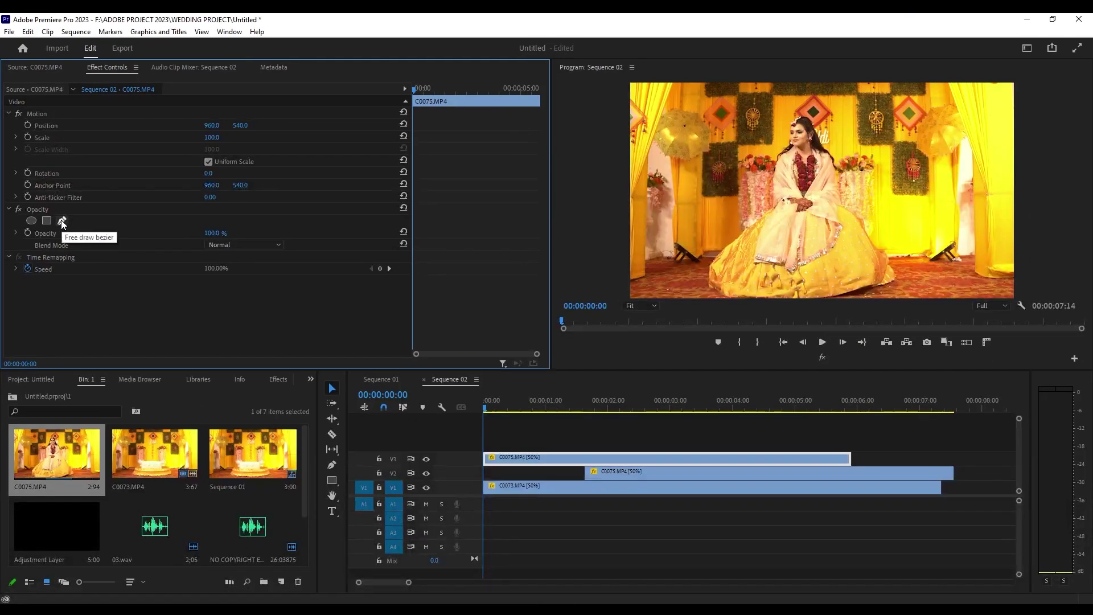
left_click(62, 221)
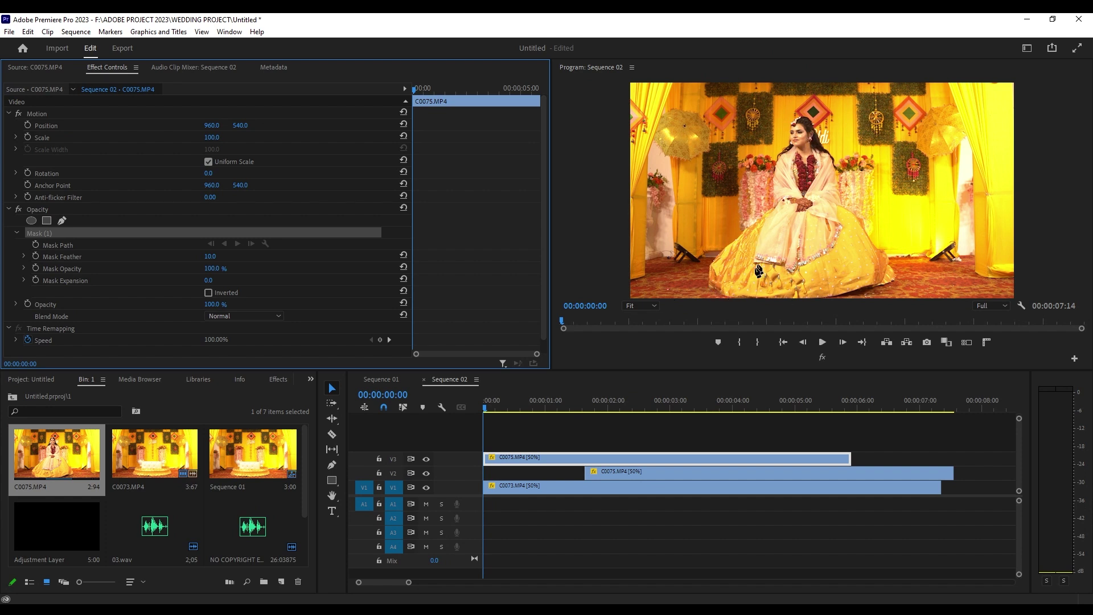
left_click(641, 307)
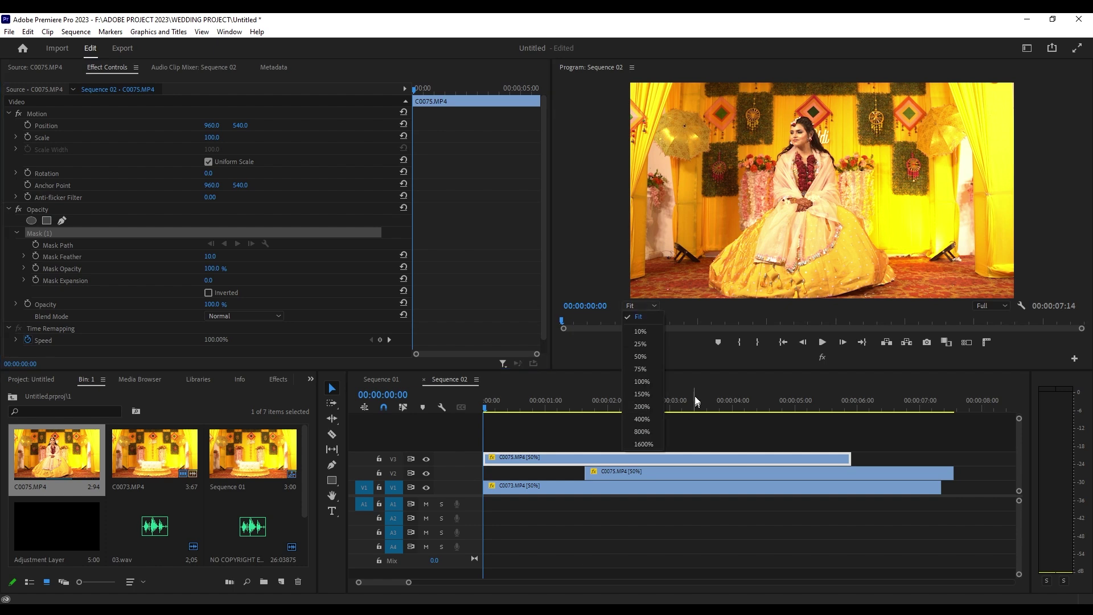
Step: Magnify the program view to 400% and place the first mask points along the skirt edge
left_click(643, 420)
left_click_drag(1080, 182, 1082, 282)
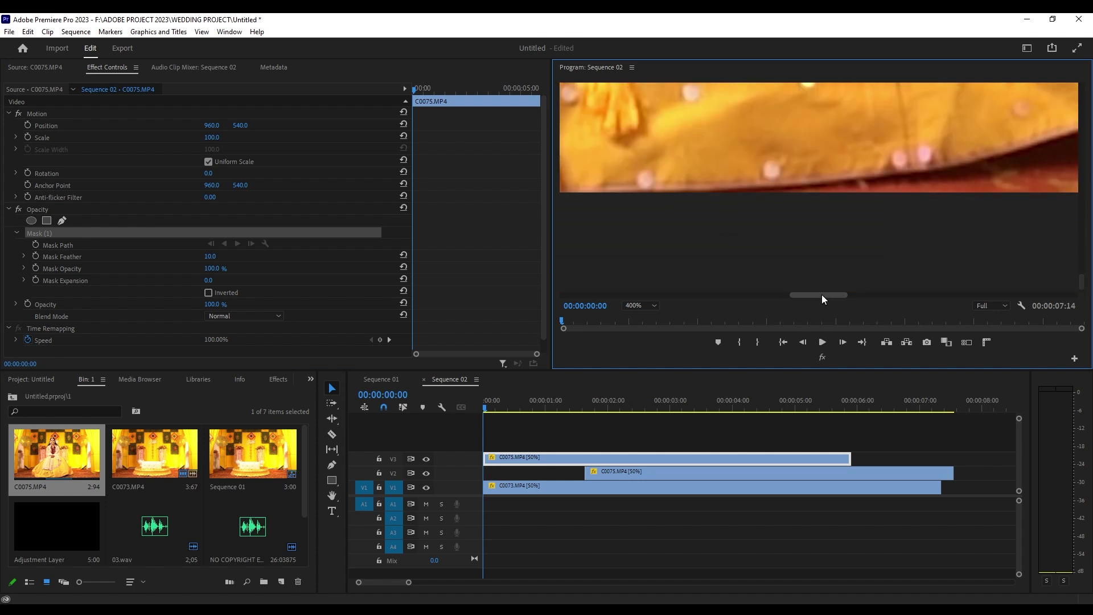
left_click_drag(822, 295, 702, 305)
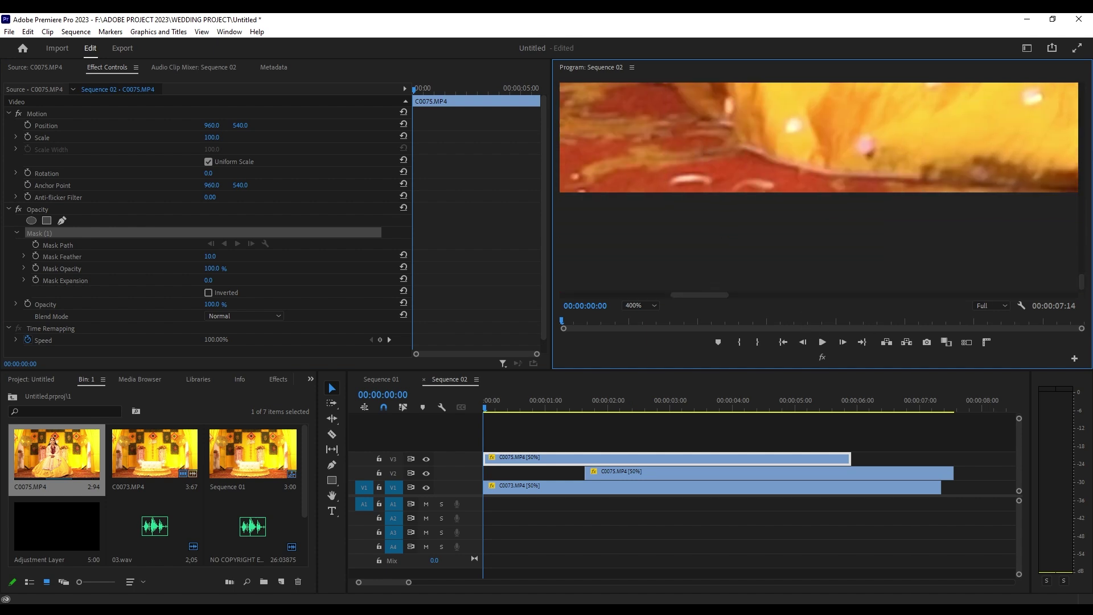
scroll(1081, 284, "up", 1)
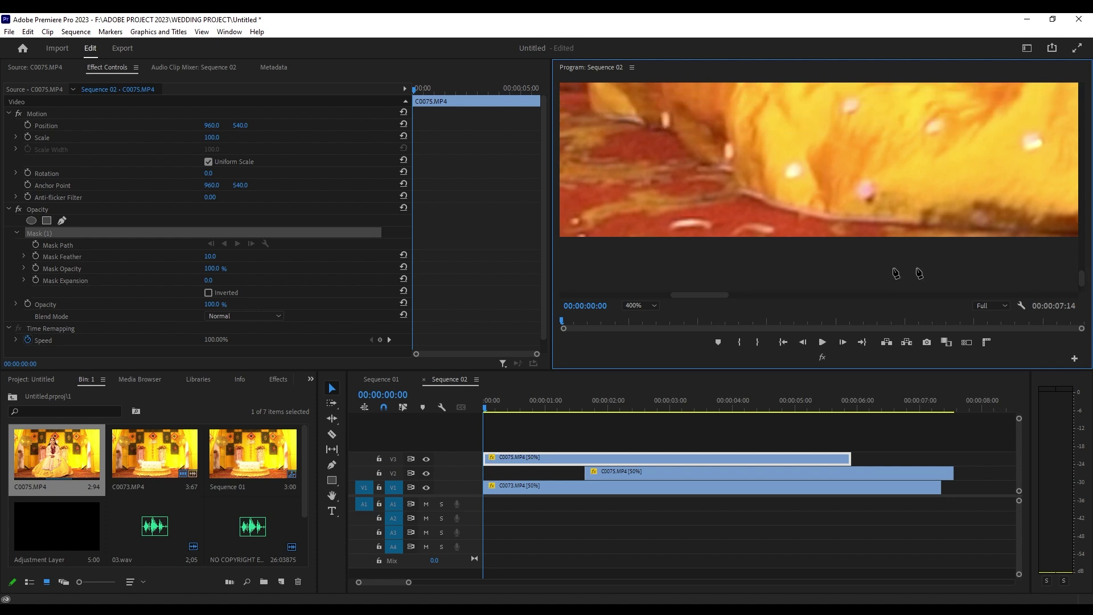
left_click_drag(714, 297, 720, 296)
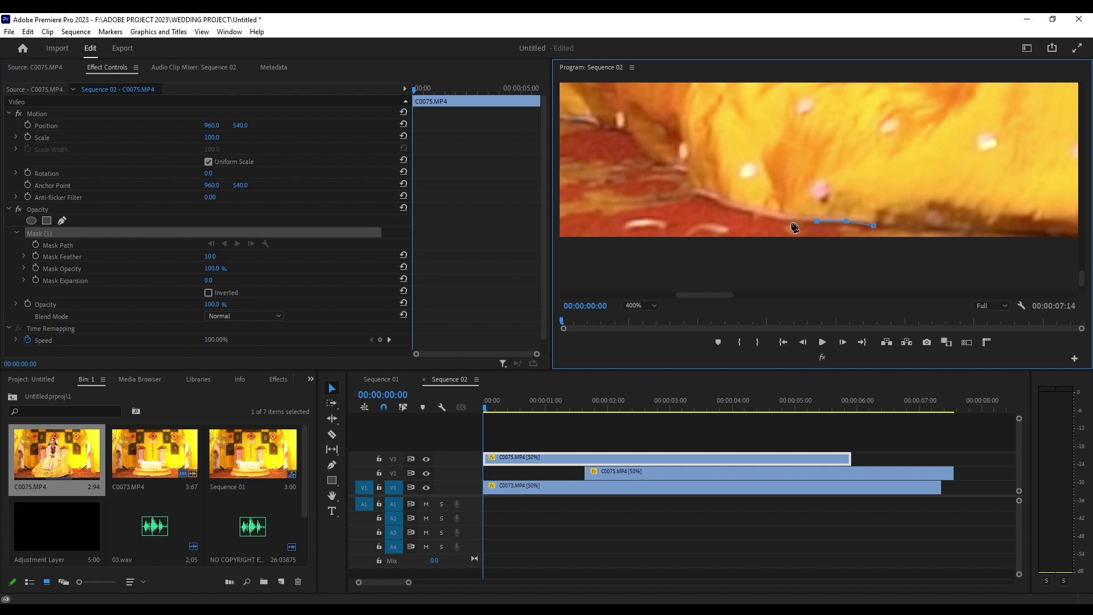
left_click(739, 210)
left_click(652, 162)
left_click(639, 305)
left_click(636, 399)
Step: At 200% zoom, trace mask points around the bride's shoulder, hairline and head
left_click_drag(614, 149, 827, 231)
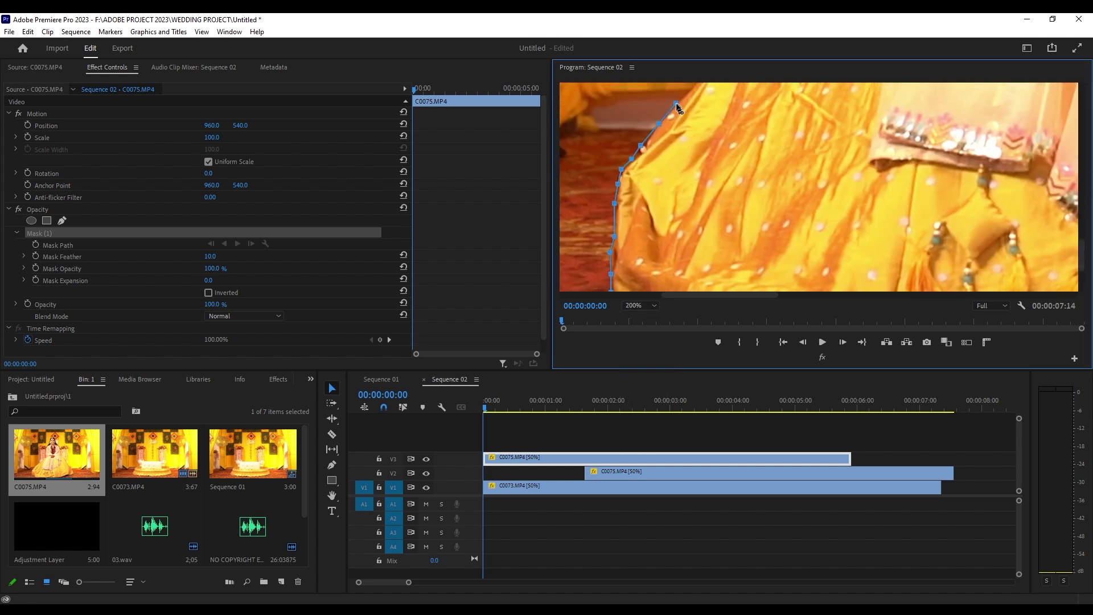
left_click_drag(947, 122, 1017, 225)
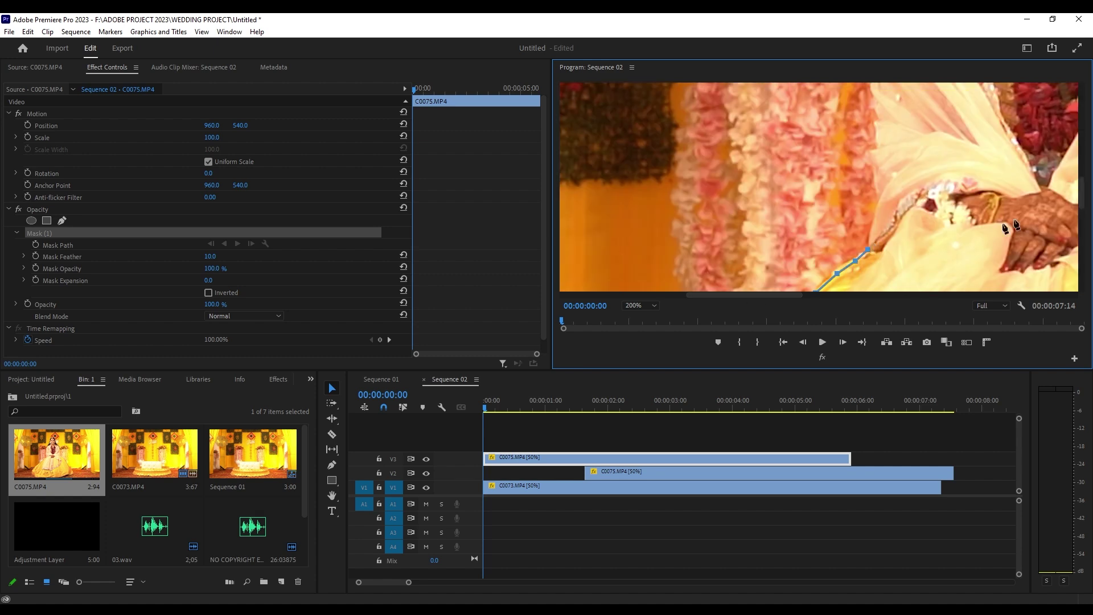
left_click_drag(876, 146, 911, 188)
left_click_drag(894, 104, 895, 196)
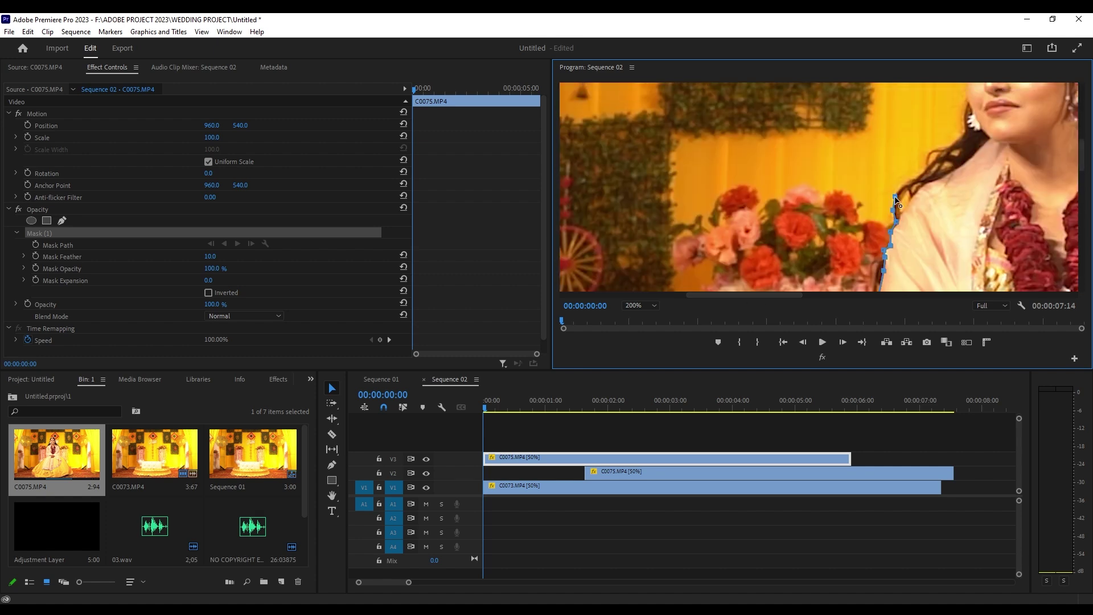
left_click_drag(960, 140, 964, 197)
left_click_drag(968, 120, 865, 177)
left_click(826, 199)
left_click(874, 161)
left_click(925, 169)
left_click(949, 203)
Step: Continue the mask with points beside the bride's hands and down the sari edge
left_click_drag(1082, 127, 1083, 173)
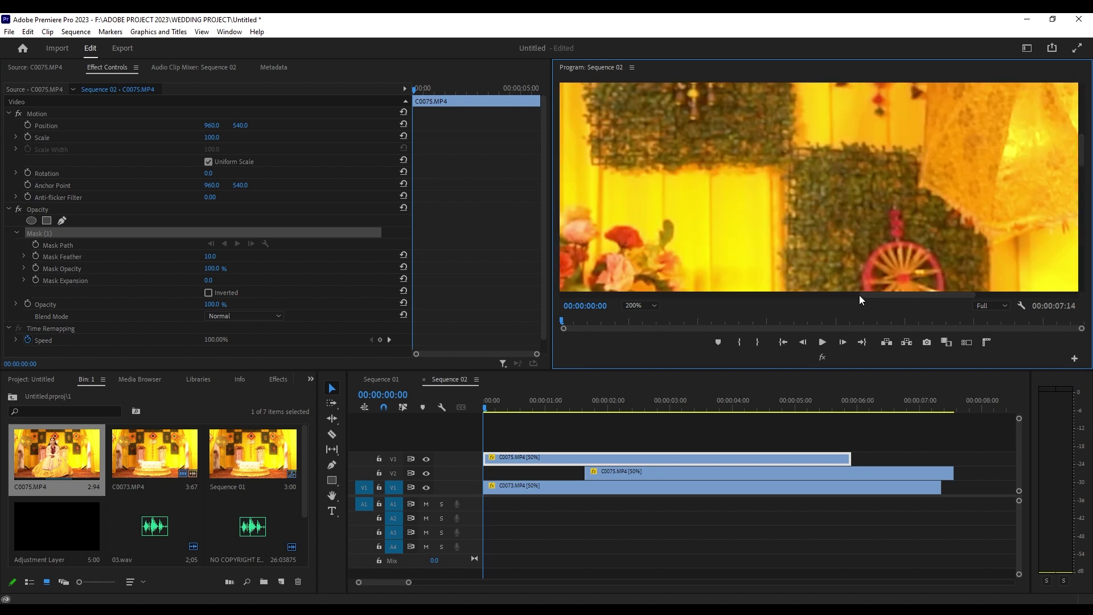
scroll(857, 226, "down", 5)
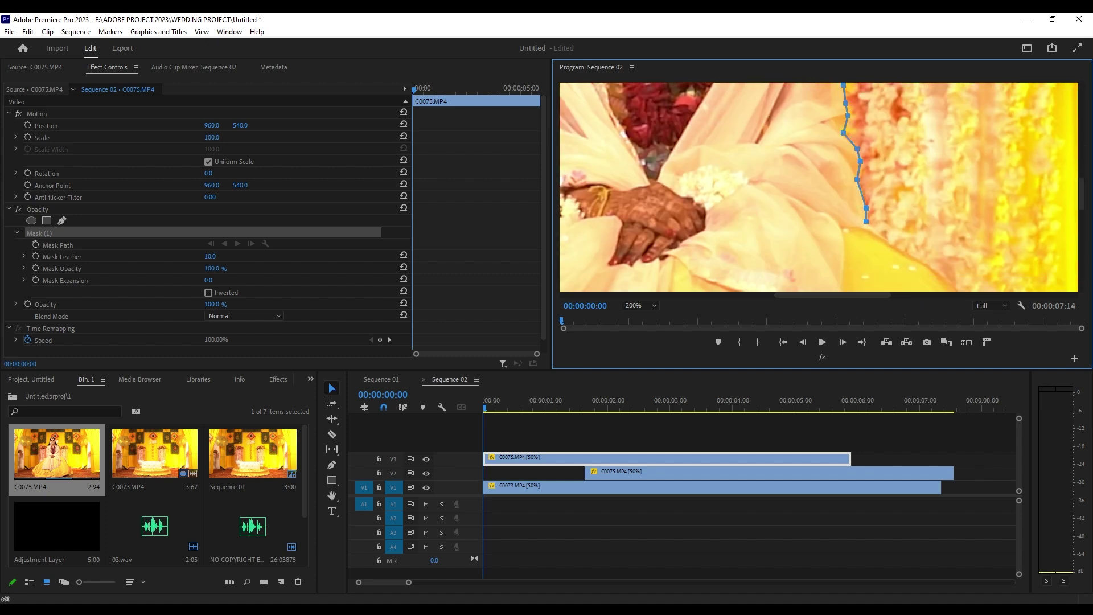
left_click(872, 140)
left_click(887, 153)
left_click(904, 163)
left_click(926, 173)
scroll(968, 228, "down", 3)
scroll(922, 250, "right", 2)
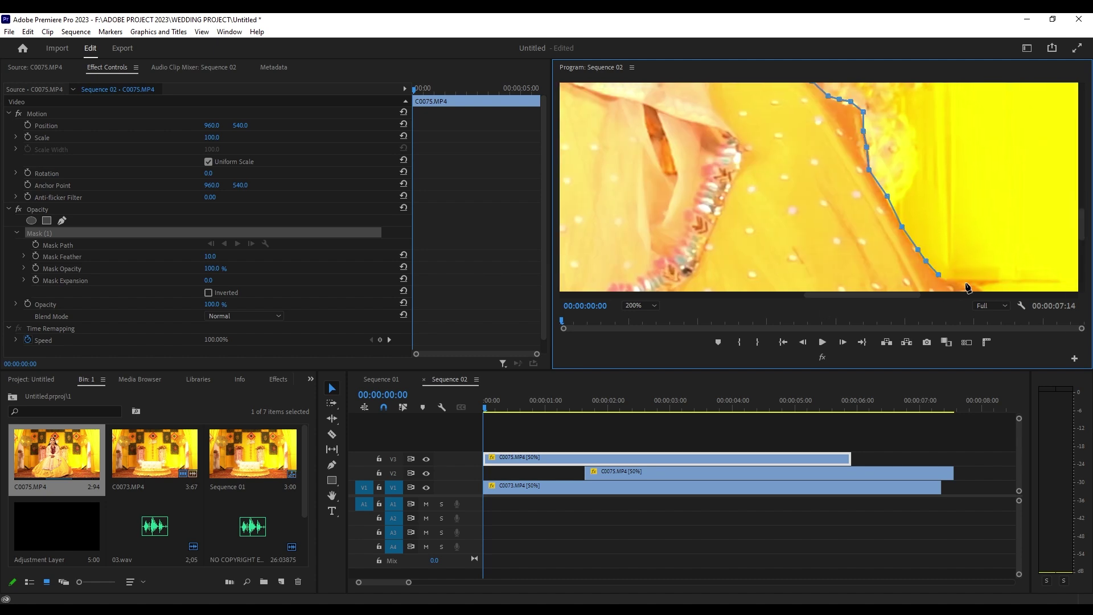
scroll(912, 171, "down", 2)
left_click(928, 197)
left_click(965, 279)
Step: Add mask points along the sari hem back toward the starting point
scroll(963, 274, "down", 3)
left_click(971, 193)
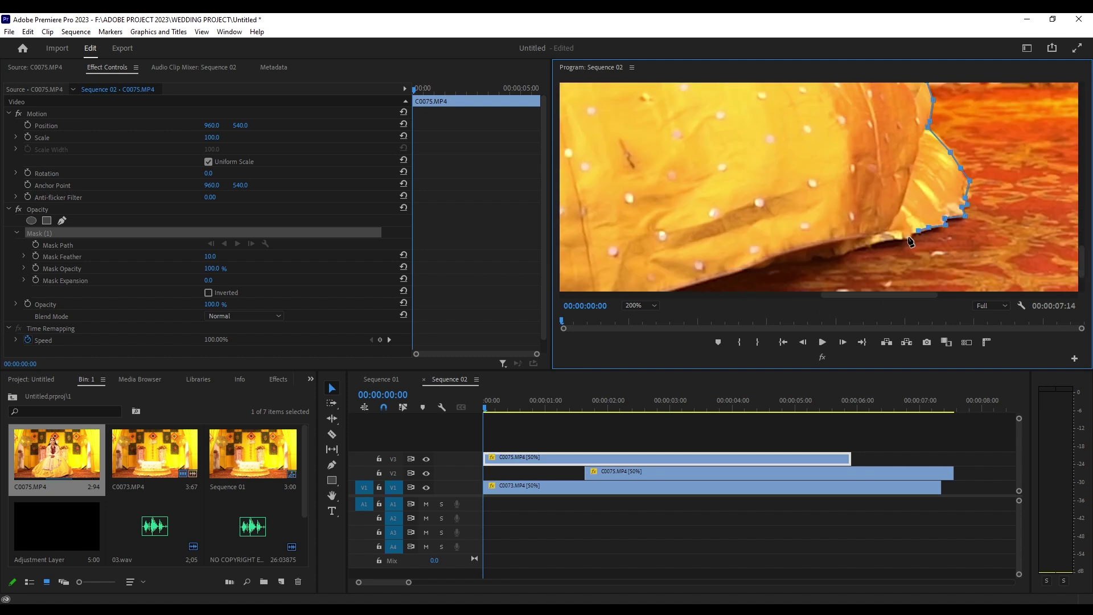
left_click(883, 242)
scroll(876, 228, "down", 1)
left_click(801, 235)
left_click(698, 254)
left_click(629, 266)
left_click_drag(880, 295, 731, 295)
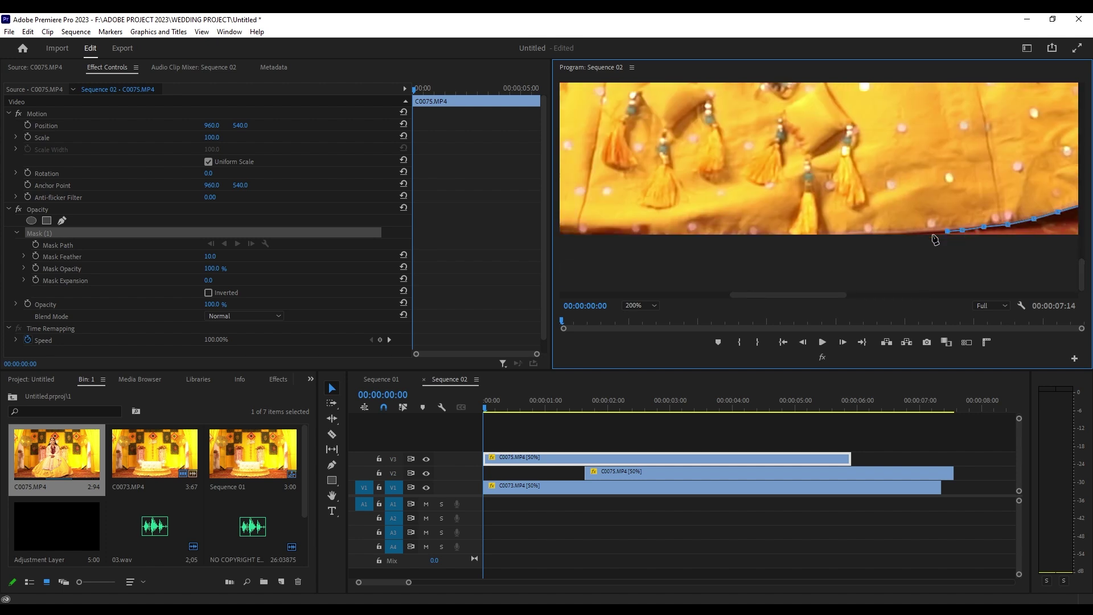
Step: Close the mask path, drop Mask Feather to 0, and fit the frame in view
left_click(733, 231)
left_click_drag(720, 252, 722, 242)
left_click(641, 306)
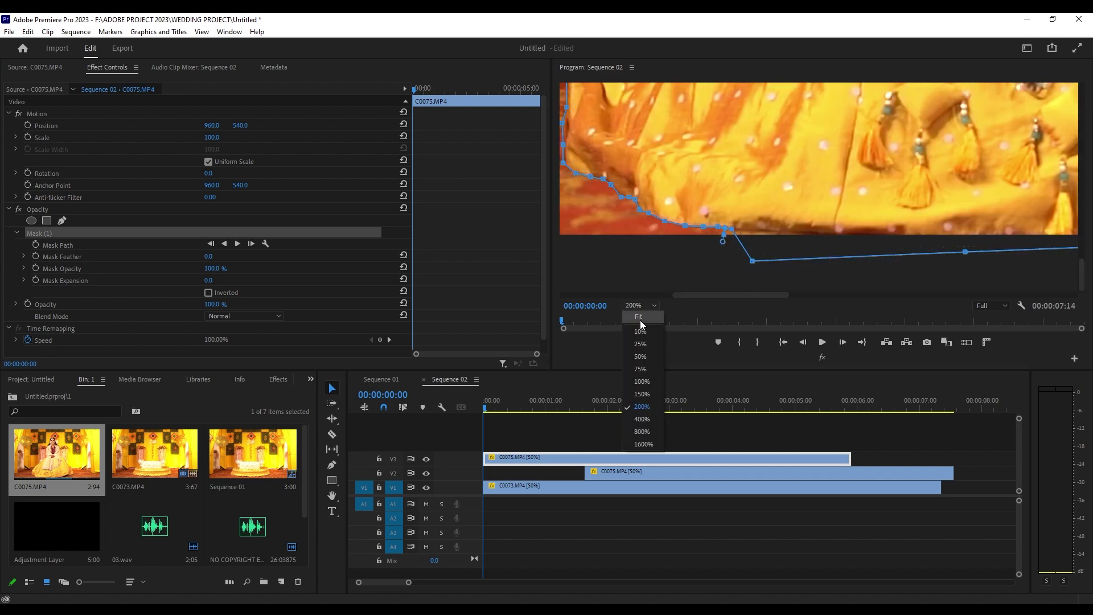
left_click(640, 317)
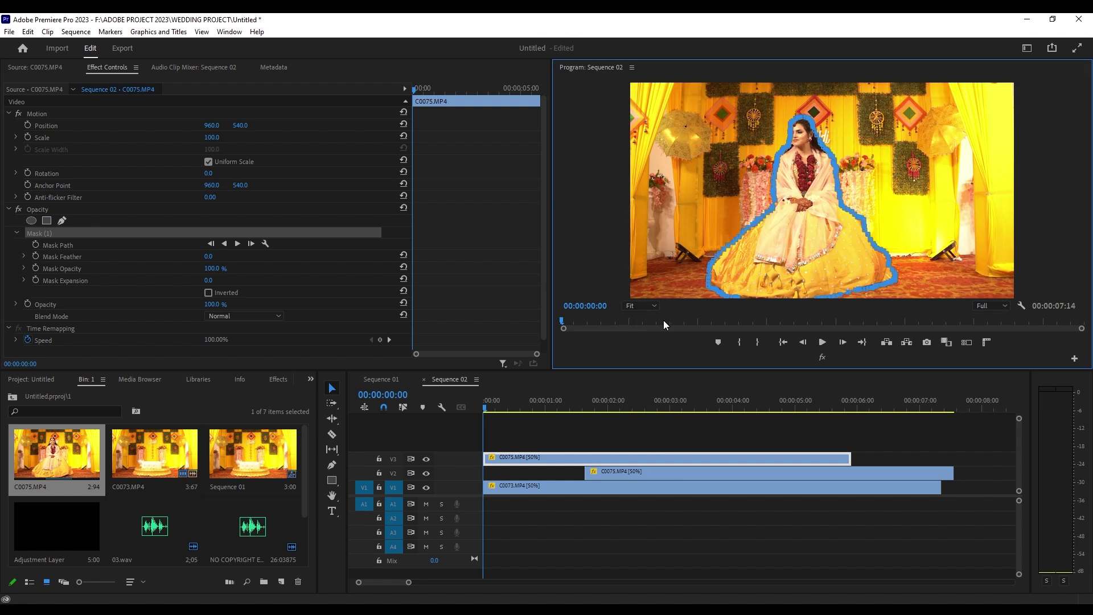
Step: Return the C0073 clip on V1 to the sequence start after nudging it
left_click(564, 432)
left_click(520, 462)
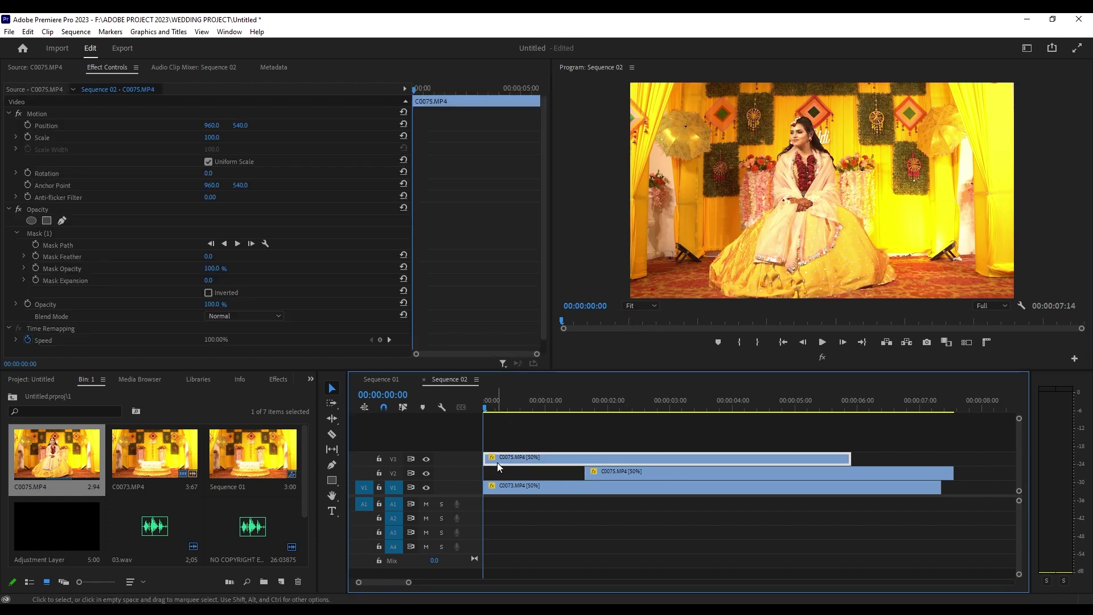
left_click_drag(504, 488, 551, 488)
left_click(498, 406)
left_click(485, 407)
left_click(503, 459)
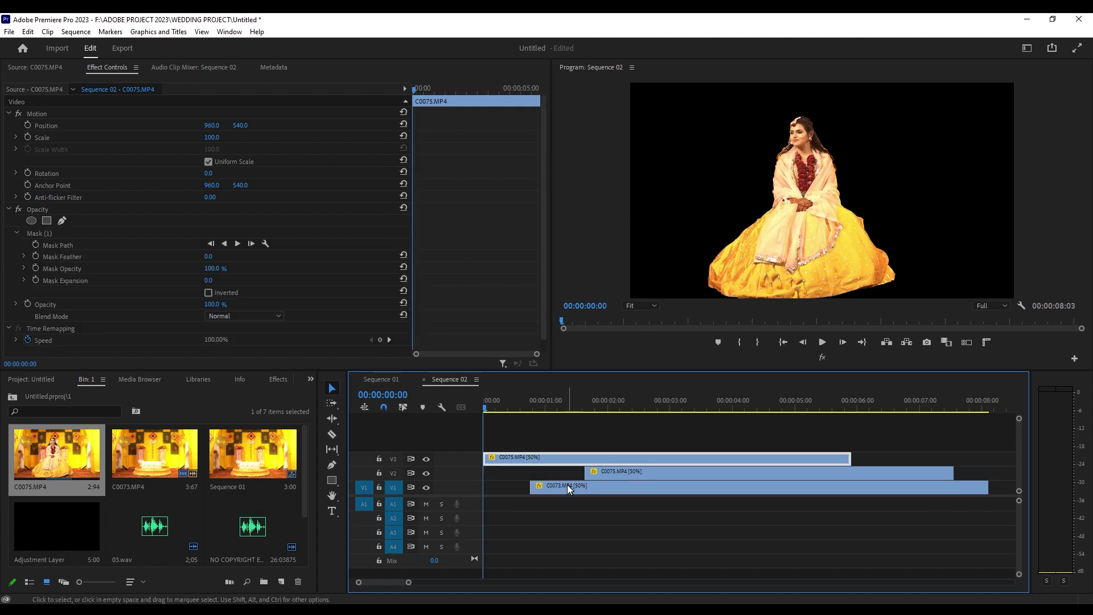
left_click_drag(570, 489, 523, 489)
Step: Split the masked V3 clip at 00:00:00:16 and delete the later piece
left_click_drag(495, 406, 523, 405)
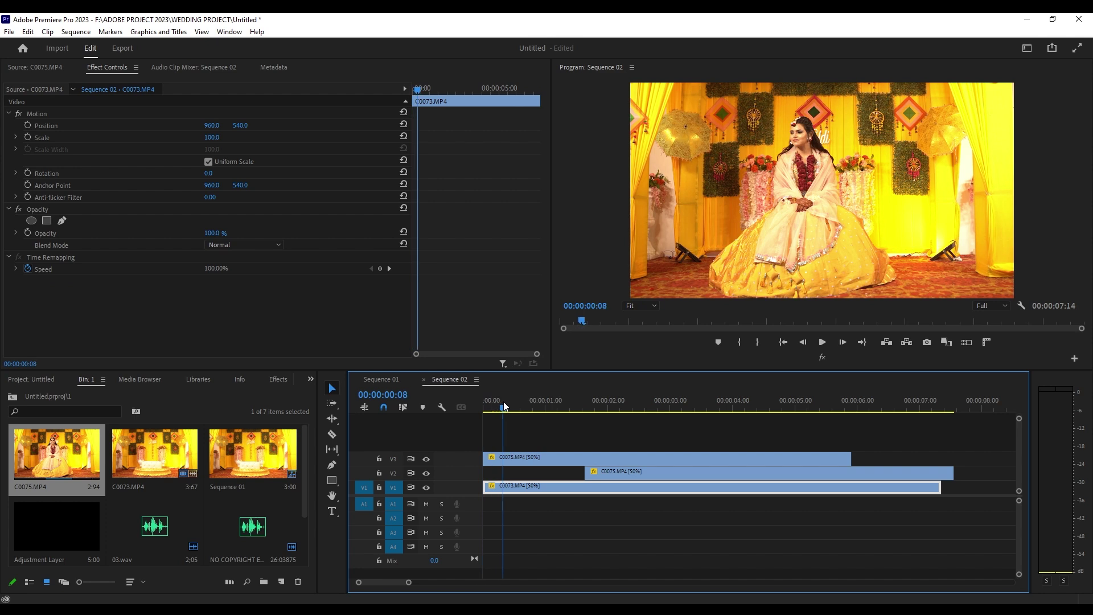
left_click(524, 459)
key("ctrl+k")
left_click(550, 459)
key("Delete")
Step: Slide the V2 bride clip left to start at 00:00:00:16 and check the cut
left_click(641, 475)
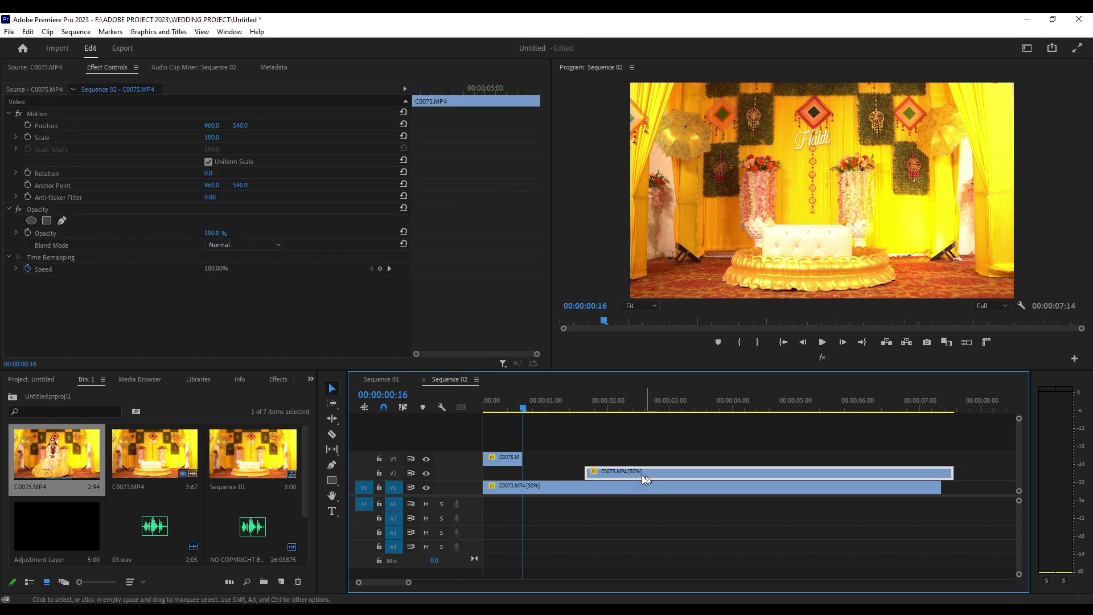
left_click_drag(647, 471, 585, 471)
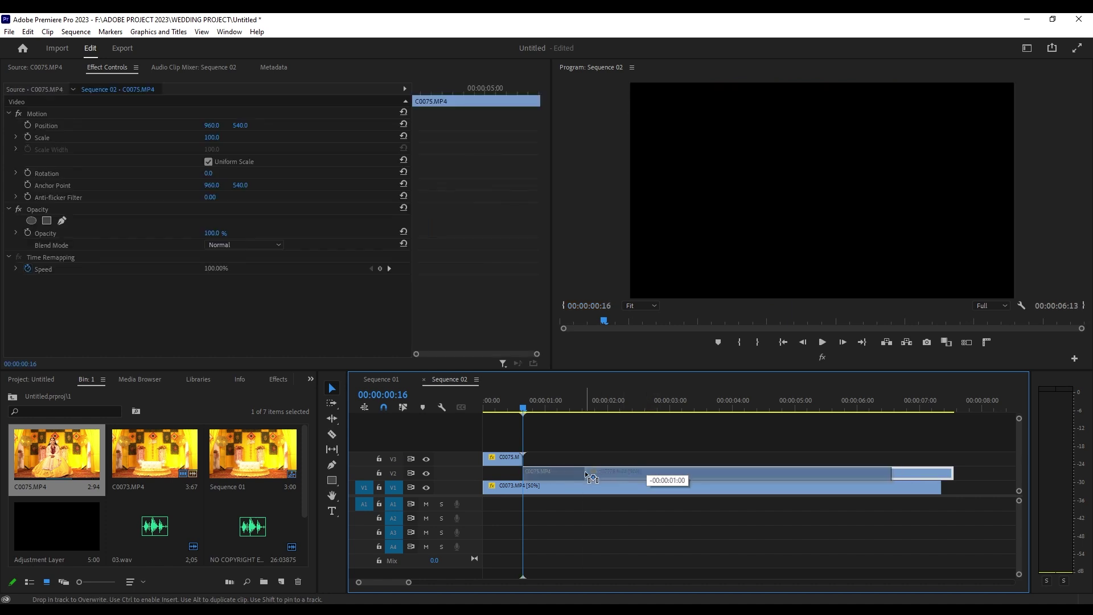
left_click_drag(524, 408, 521, 410)
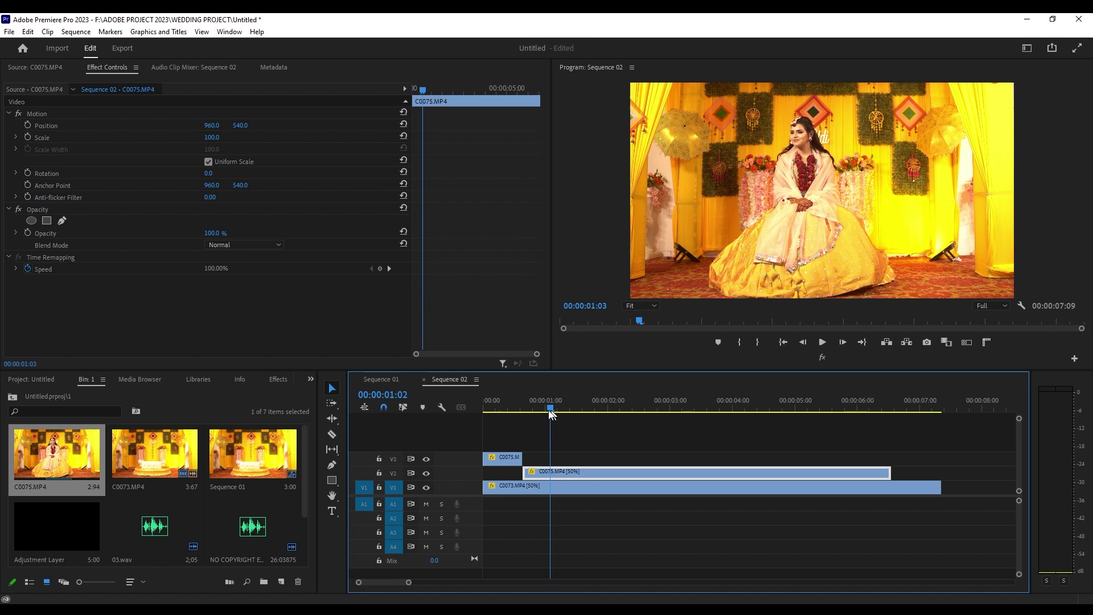
left_click(501, 457)
key("Up")
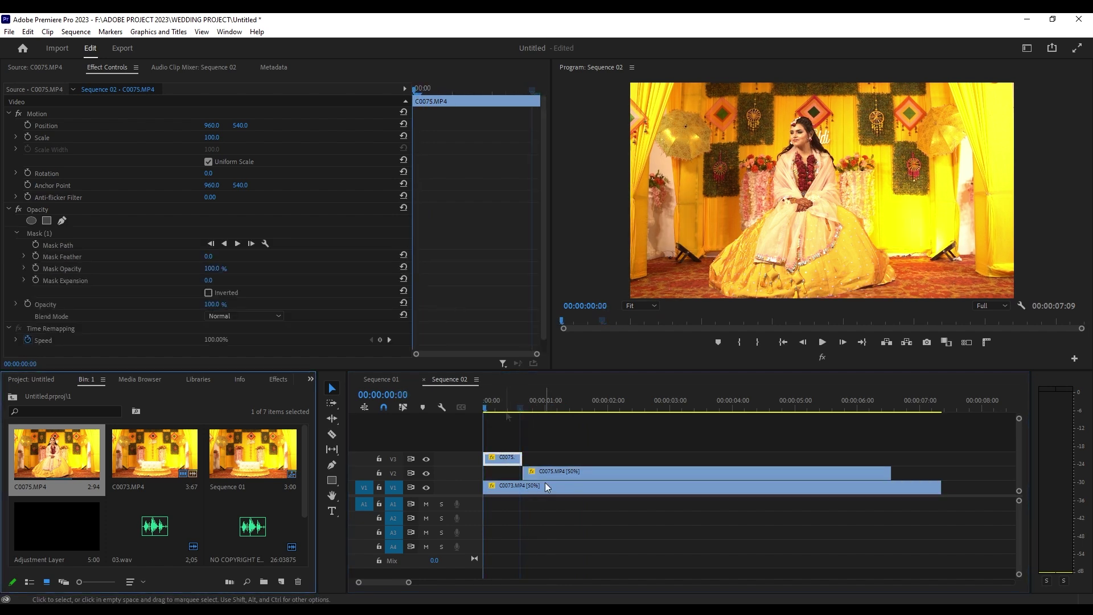
Step: Search Effects for 'd roll' and apply Impact 3D Roll to the V3 clip's start
left_click(310, 379)
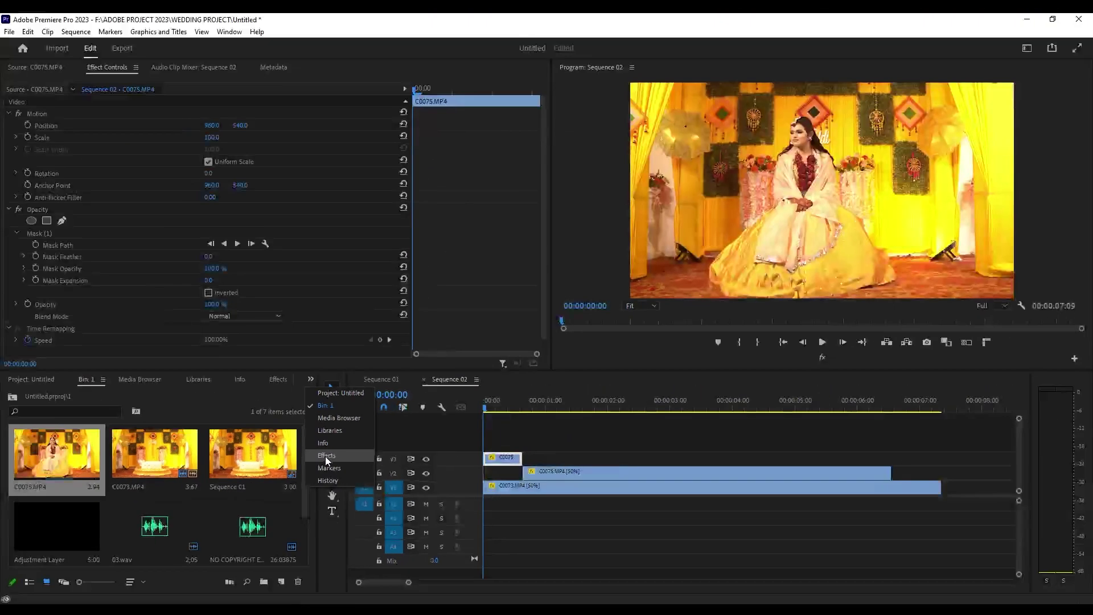
left_click(326, 457)
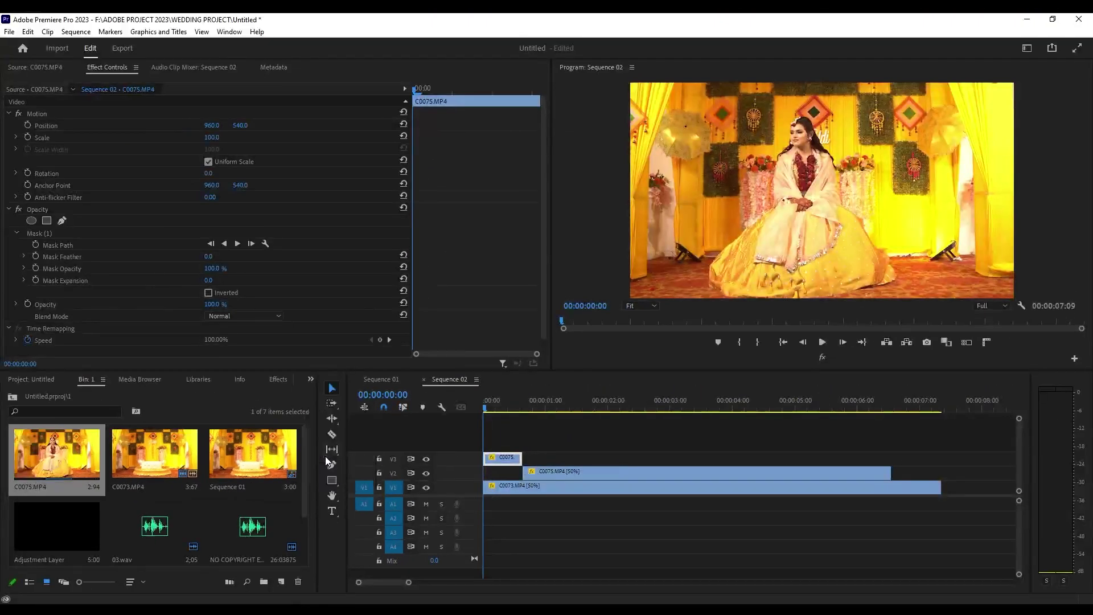
left_click(79, 395)
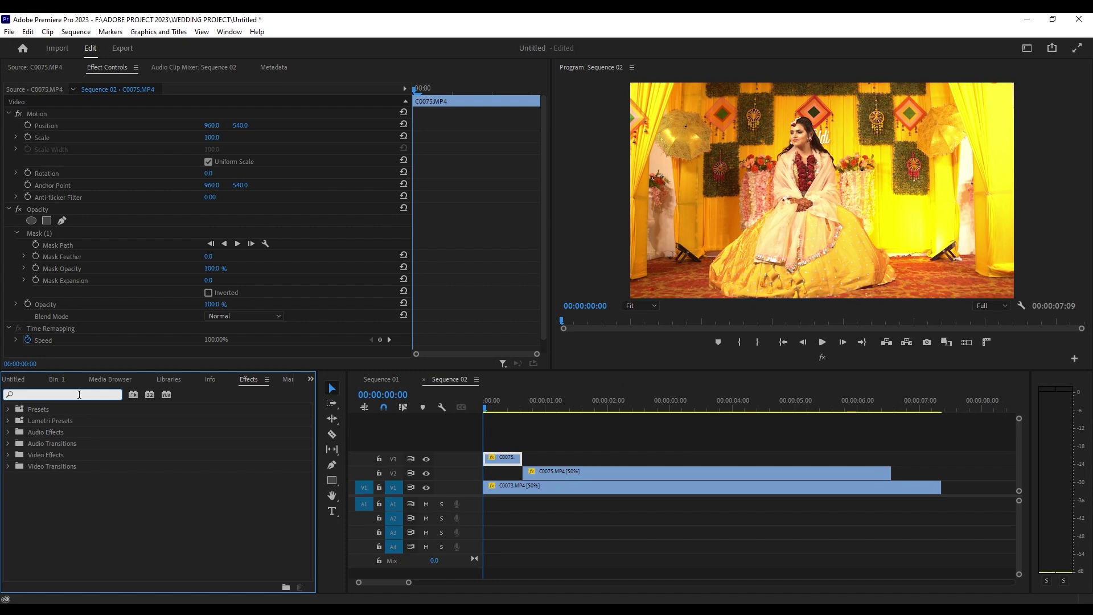
type("3d roll")
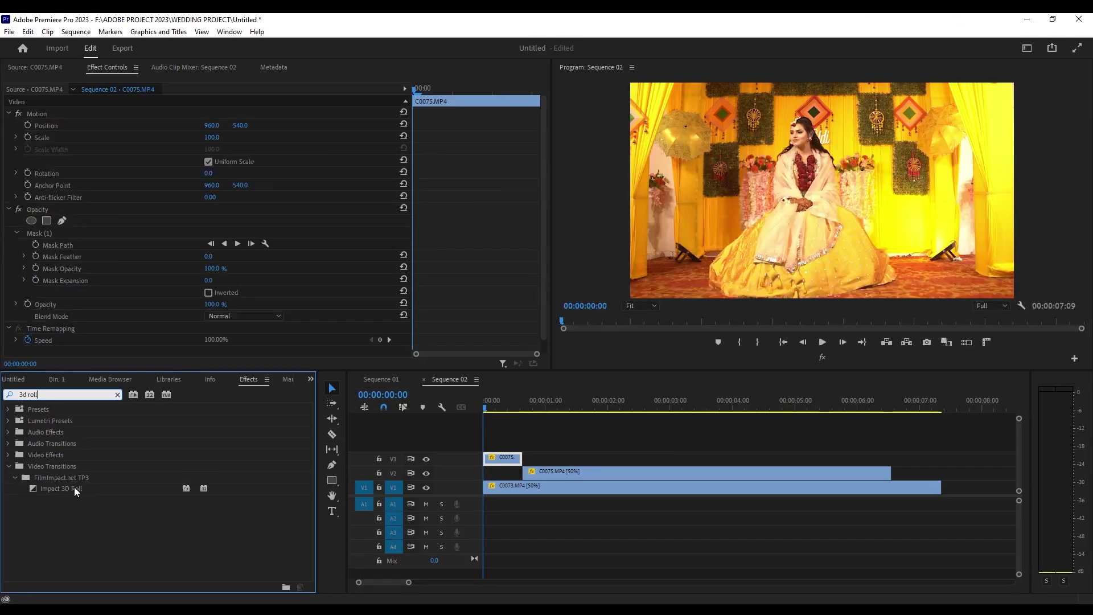
left_click(71, 490)
left_click_drag(57, 491, 493, 464)
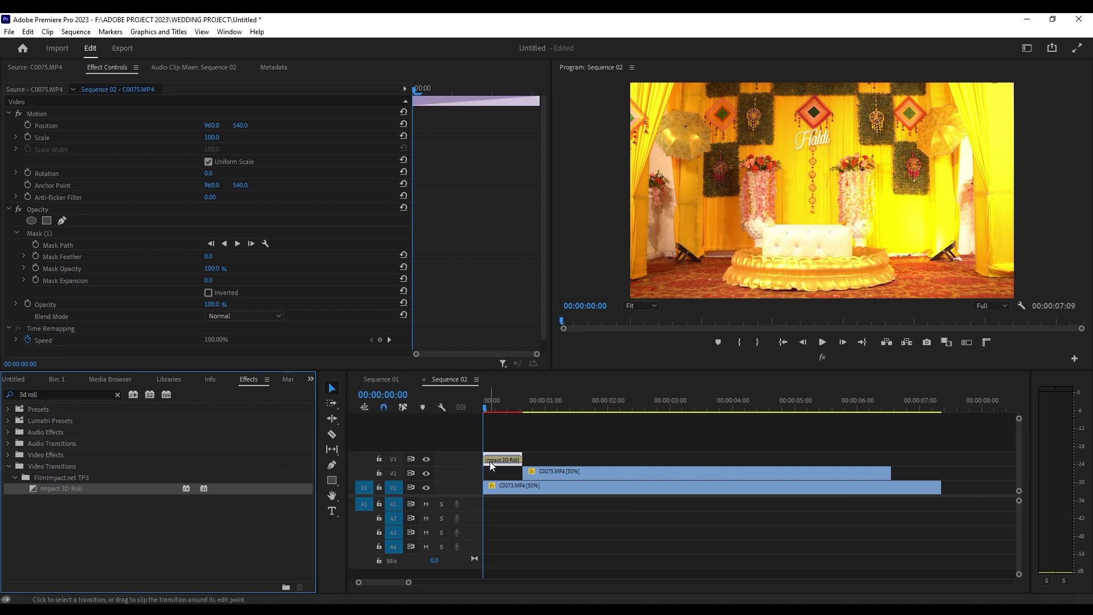
Step: Set the Impact 3D Roll duration to 10 frames, preview it, then shorten it to 8 frames
double_click(497, 461)
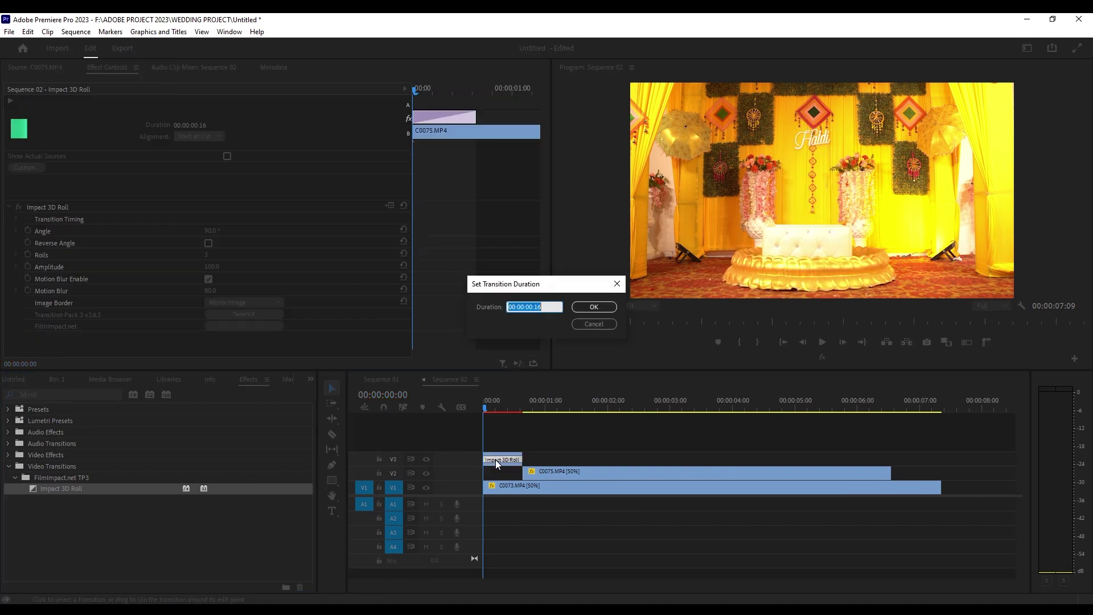
type("10")
key("Return")
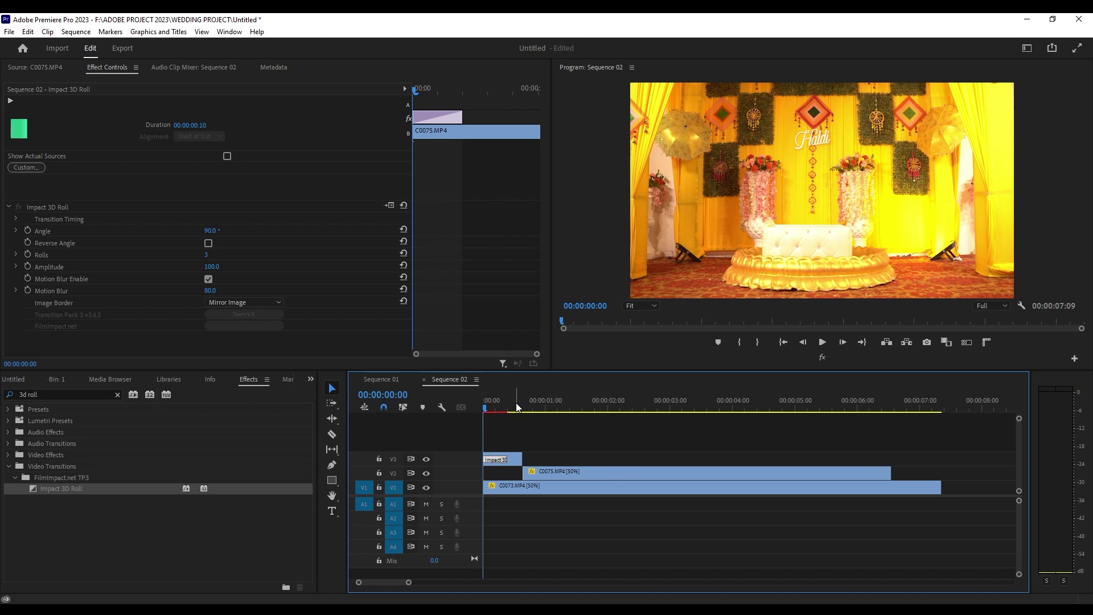
key("space")
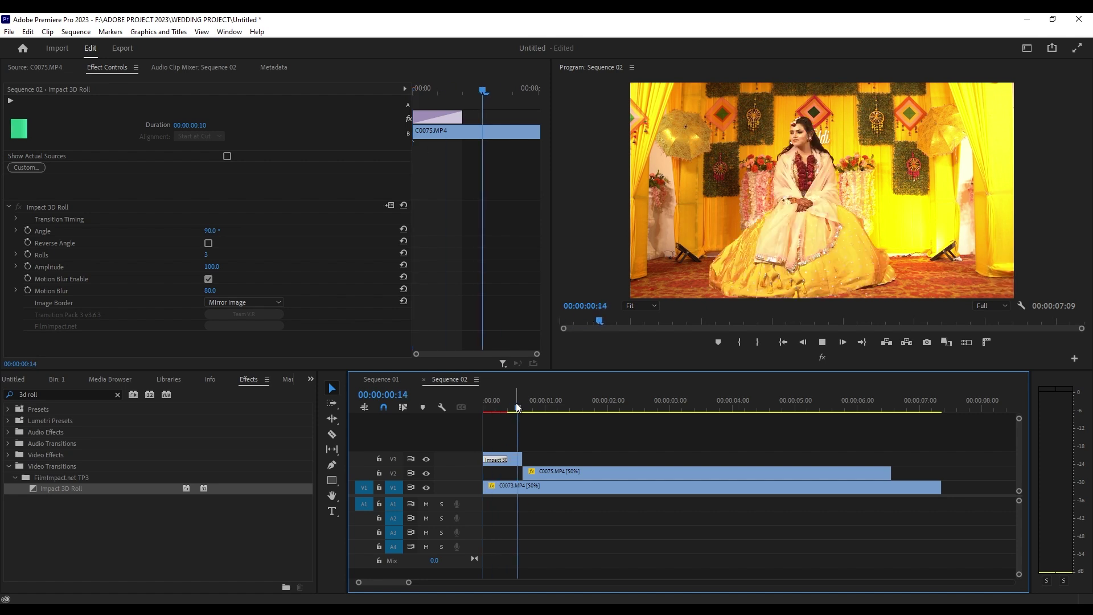
left_click_drag(540, 406, 485, 407)
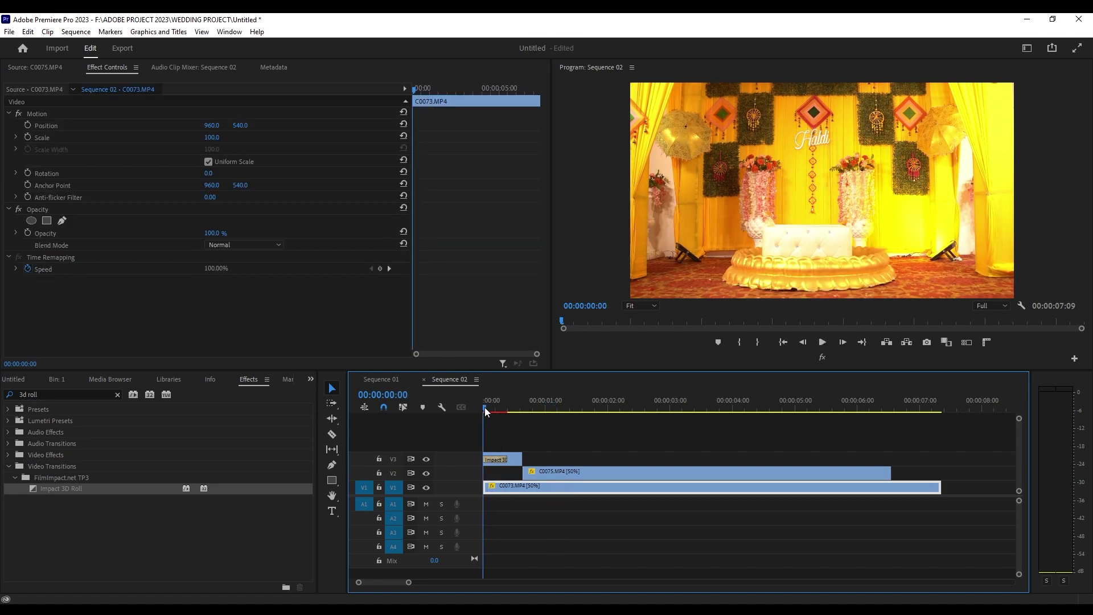
double_click(501, 464)
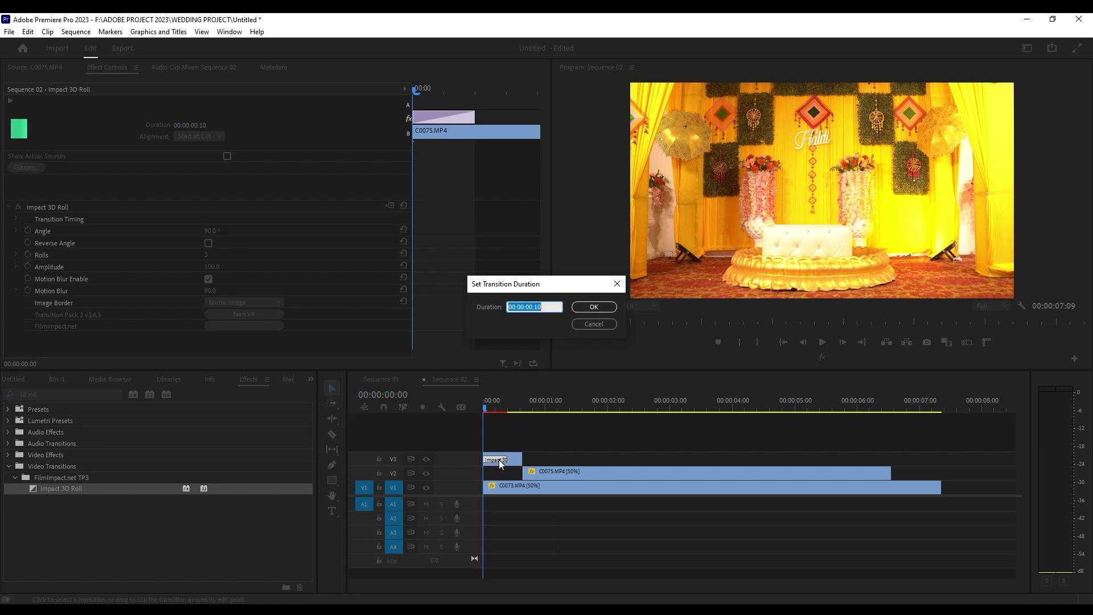
type("8")
key("Return")
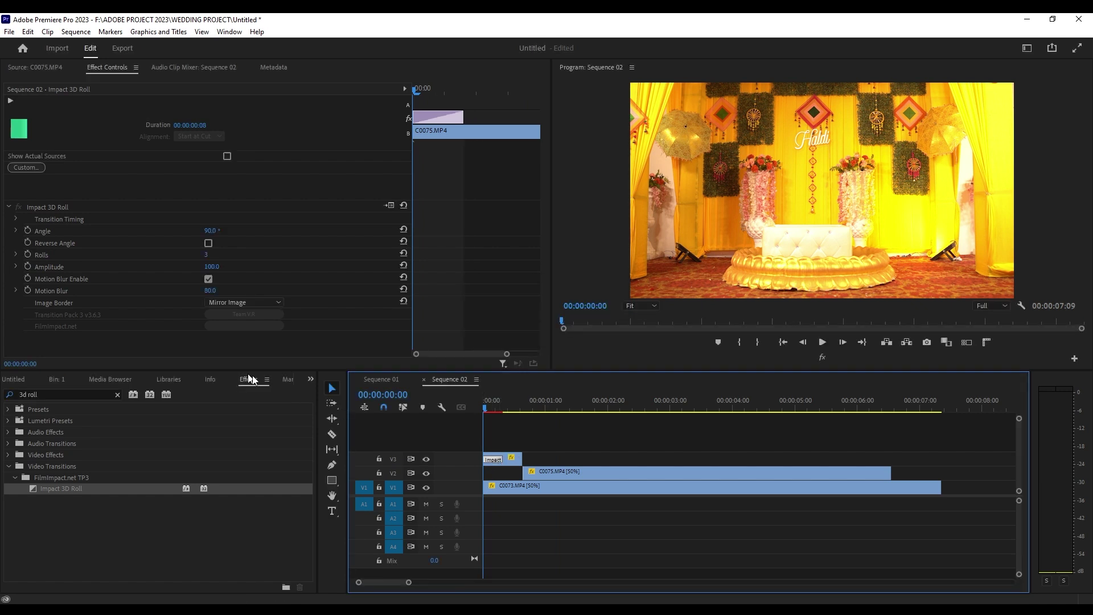
Step: Load 03.wav from Bin 1 and place it on A1 at the sequence start
left_click(311, 380)
left_click(332, 399)
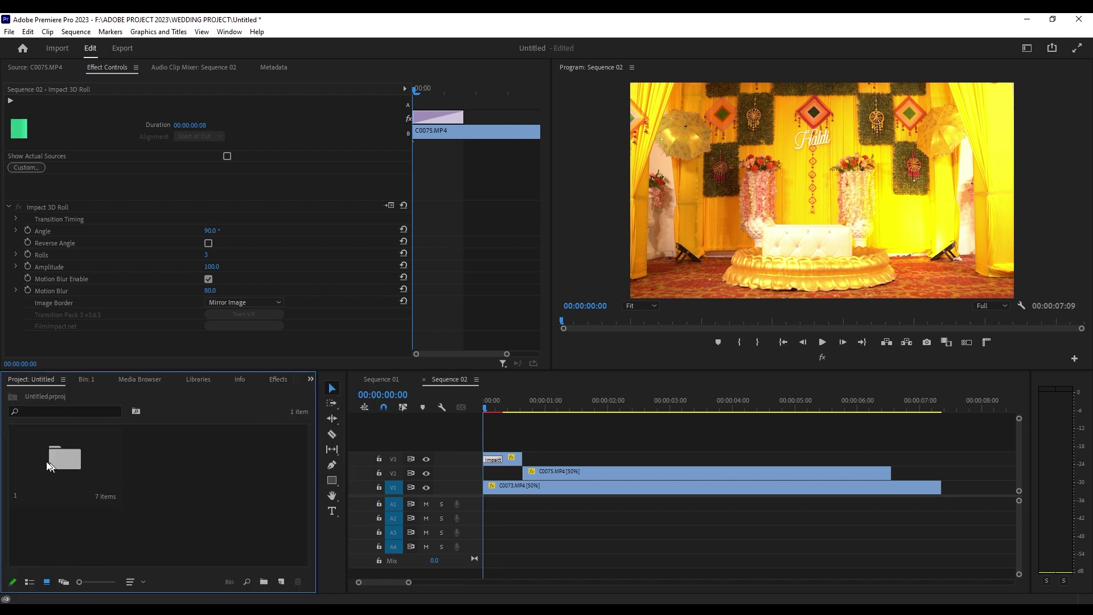
double_click(62, 458)
double_click(140, 526)
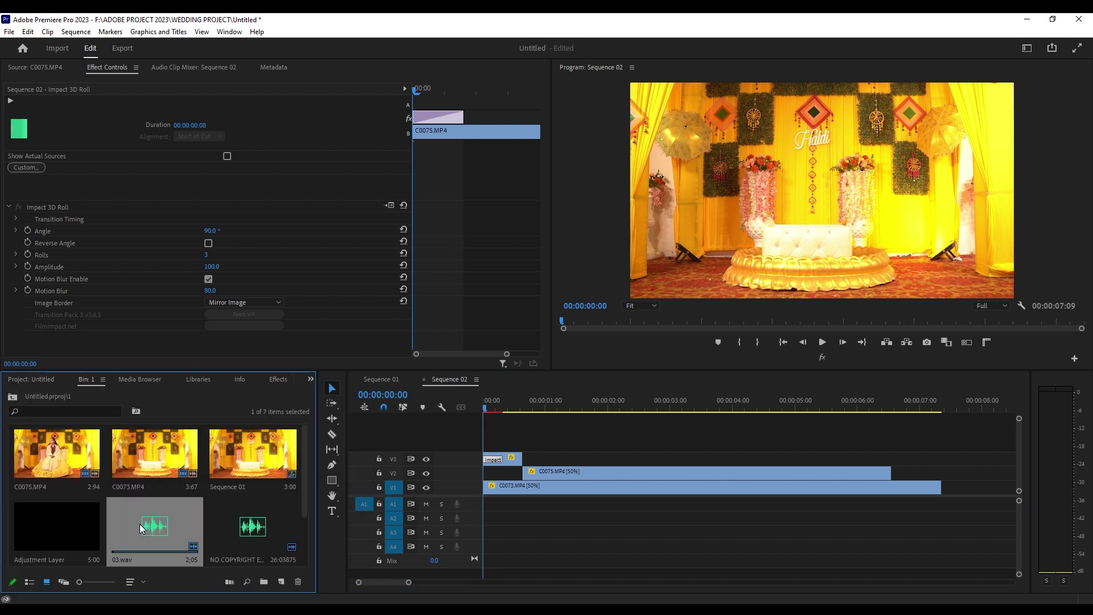
mouse_move(277, 321)
left_mouse_down()
mouse_move(491, 504)
mouse_move(517, 511)
left_mouse_up()
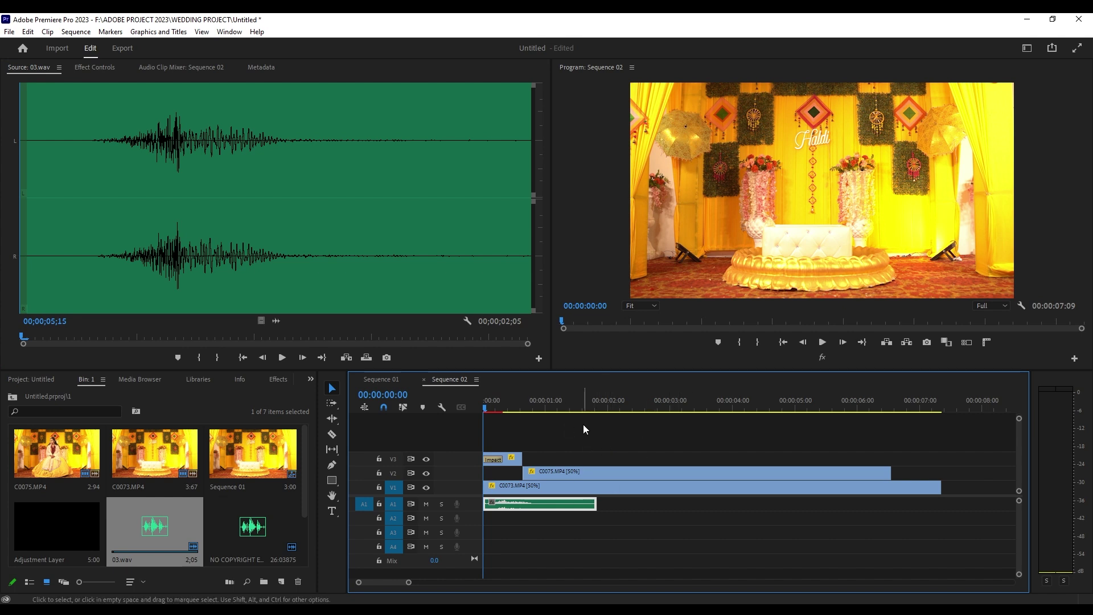
Step: Play the audio hit and trim a few frames off the start of 03.wav
key("space")
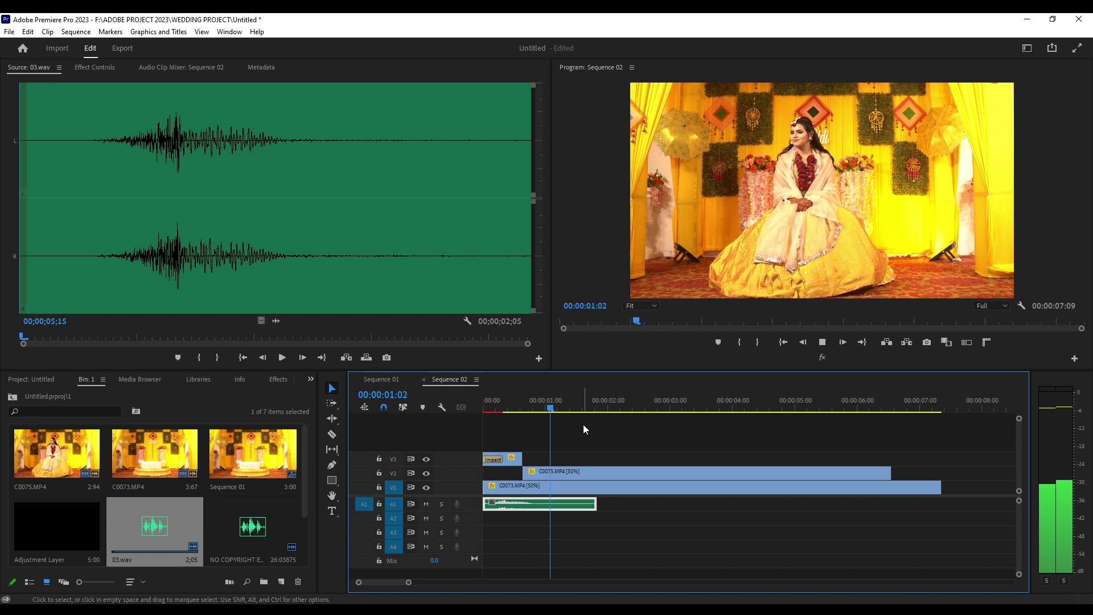
left_click(493, 507)
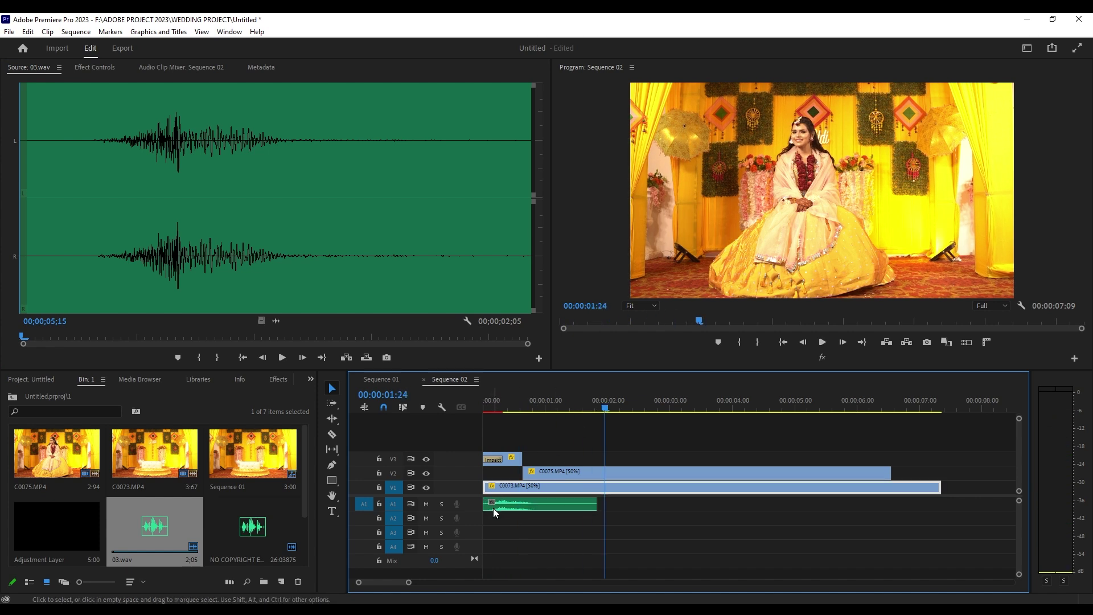
left_click_drag(484, 505, 505, 505)
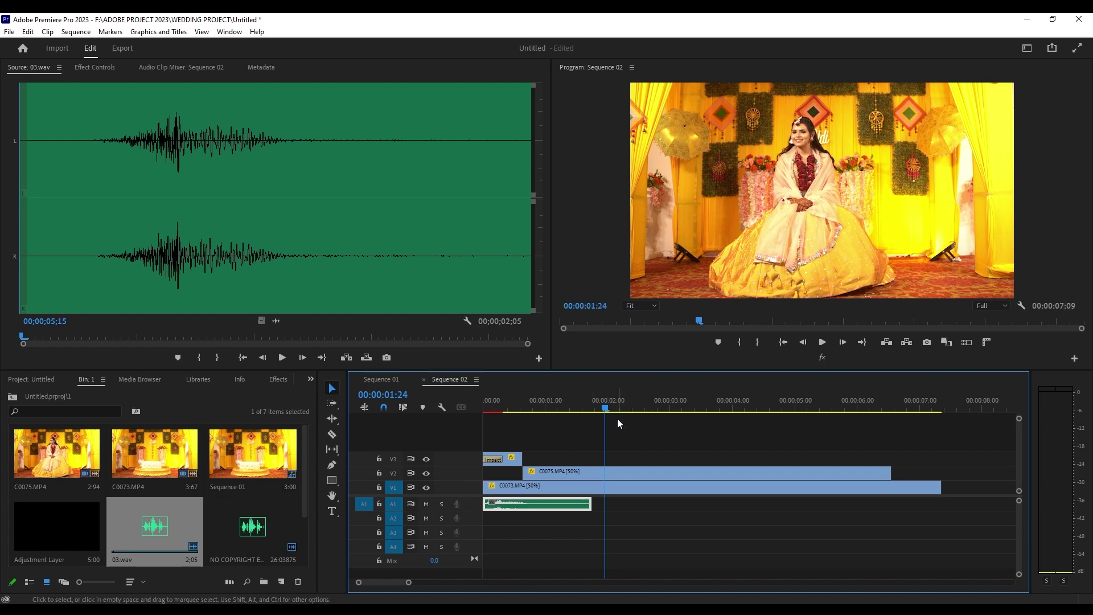
Step: Preview the sequence full screen from the start in the Program monitor, then exit
left_click_drag(606, 409, 464, 412)
left_click(813, 235)
key("ctrl+grave")
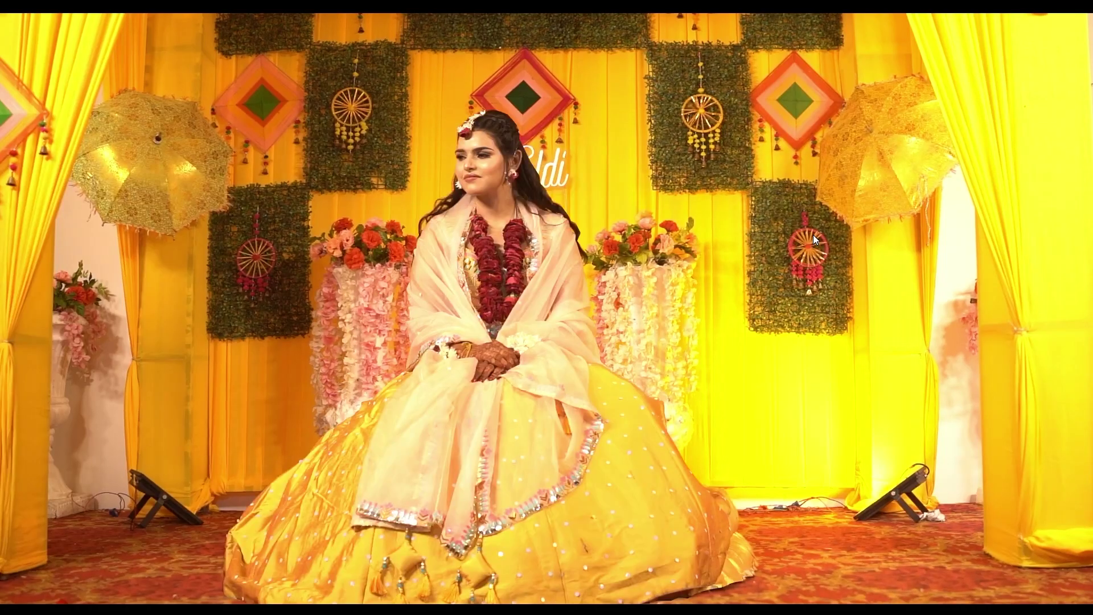
key("Escape")
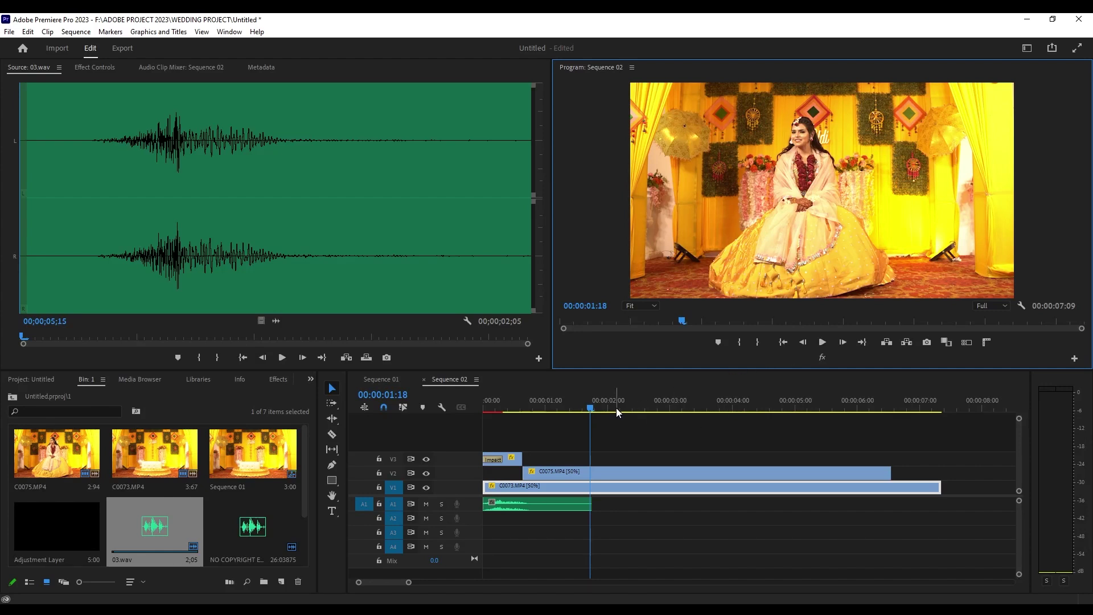
Step: Set the playhead to 00:00:00:16 and move C0075.MP4 from V2 up to V3
left_click(518, 405)
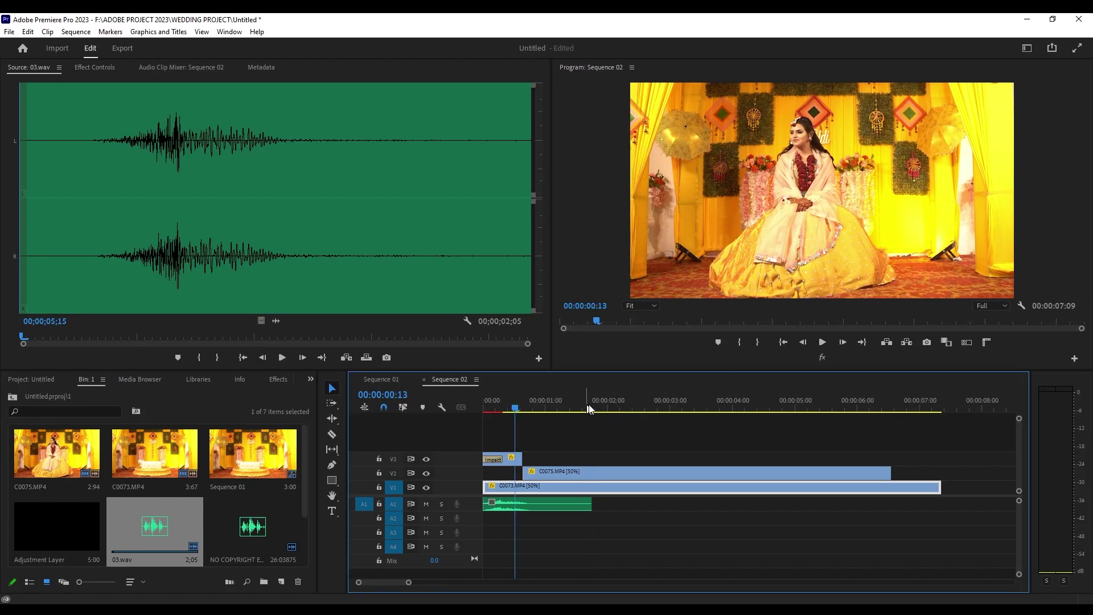
left_click_drag(595, 405, 523, 405)
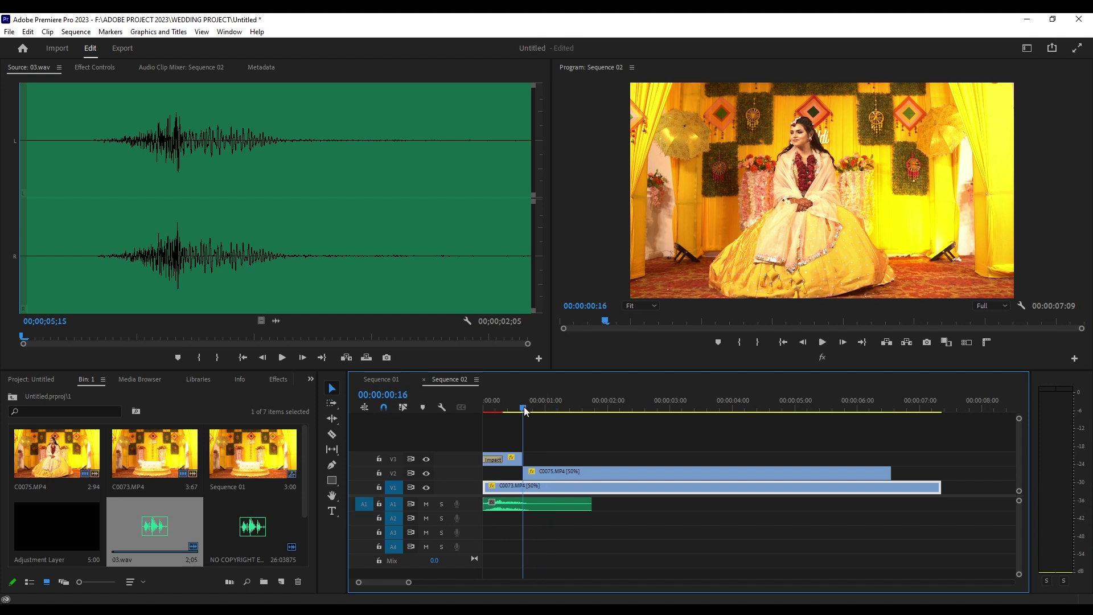
left_click_drag(532, 473, 534, 442)
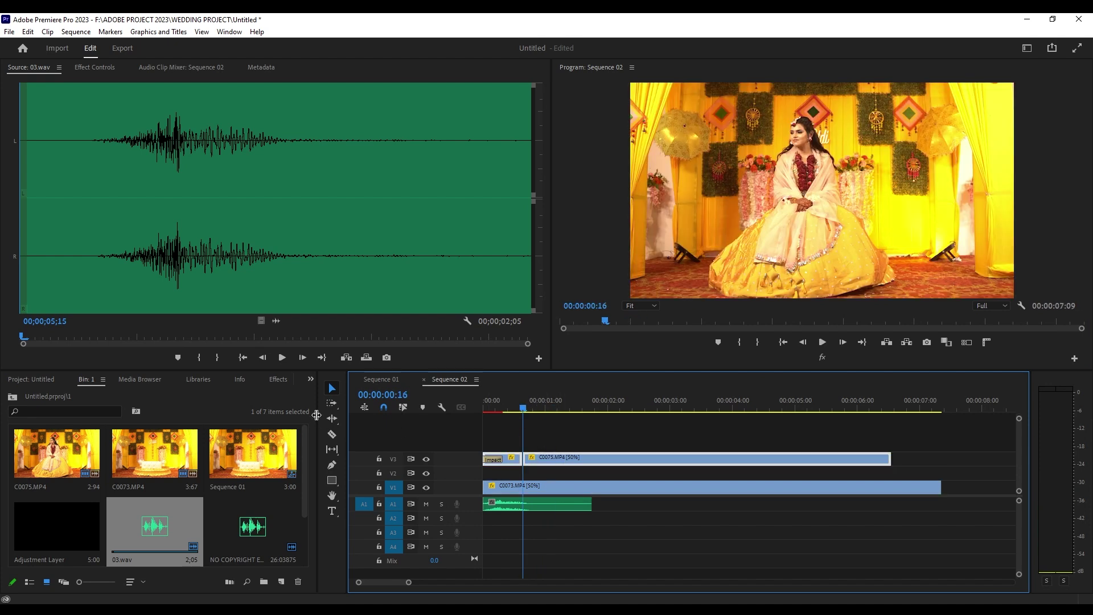
Step: Apply Cross Dissolve from Video Transitions > Dissolve to the V3 edit point, duration 10
left_click(280, 382)
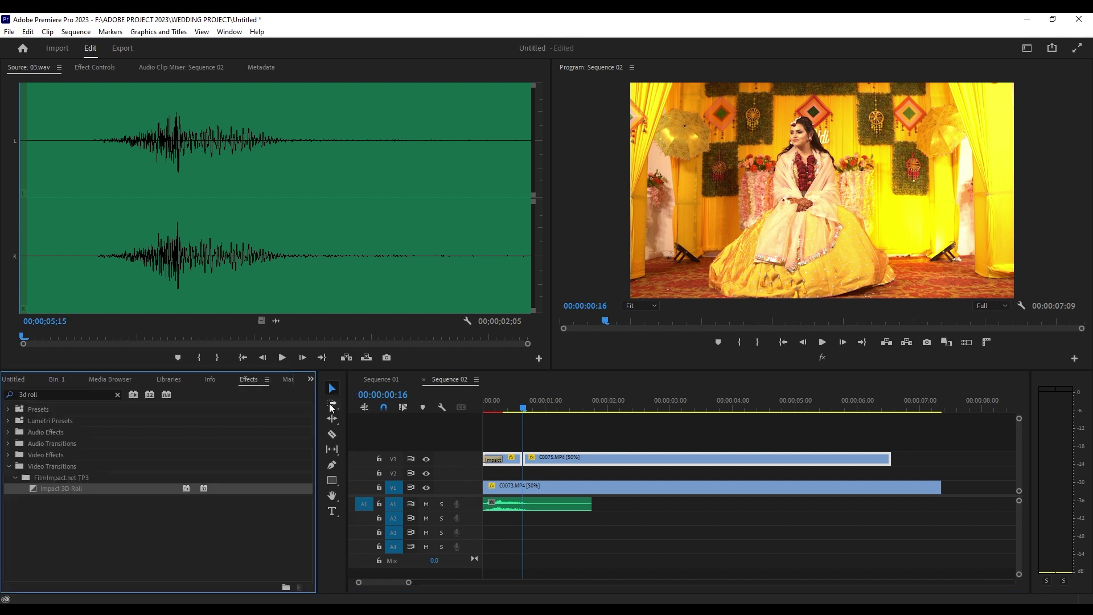
left_click(118, 395)
left_click(8, 467)
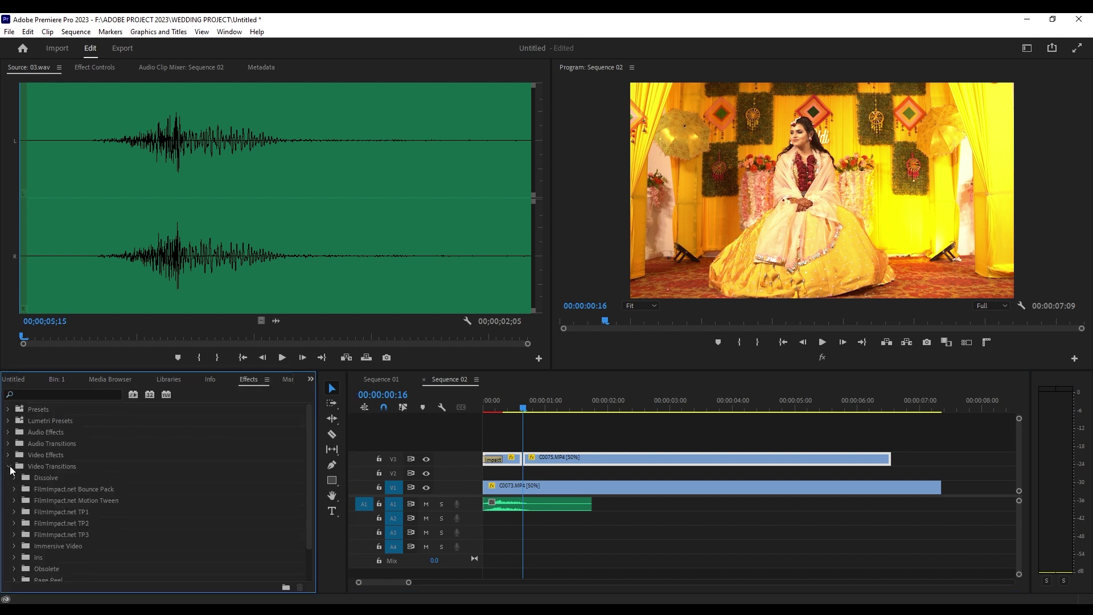
left_click(15, 478)
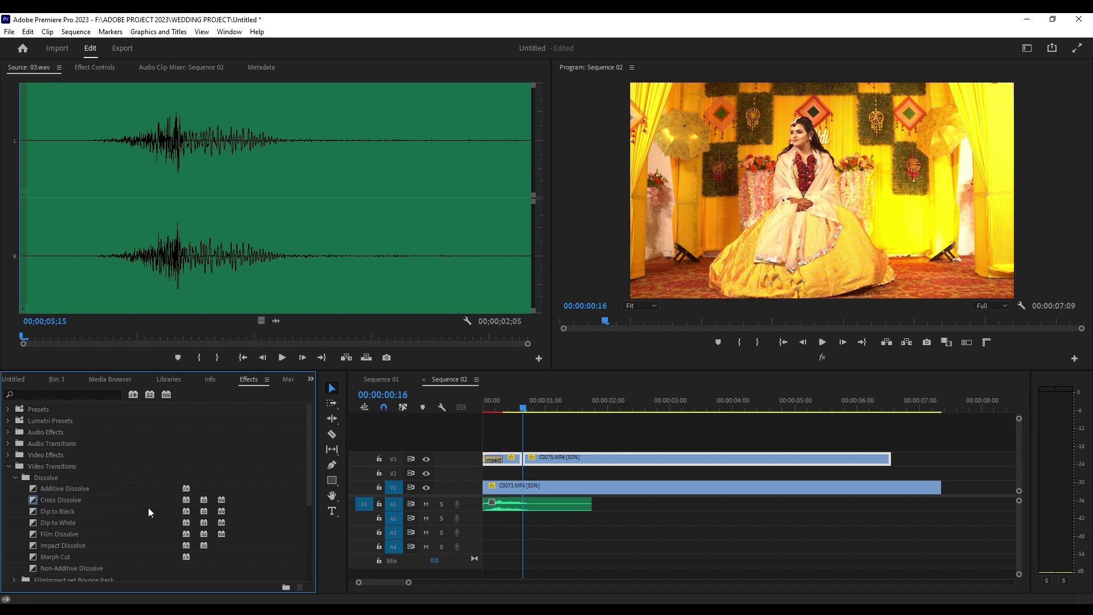
left_click(60, 502)
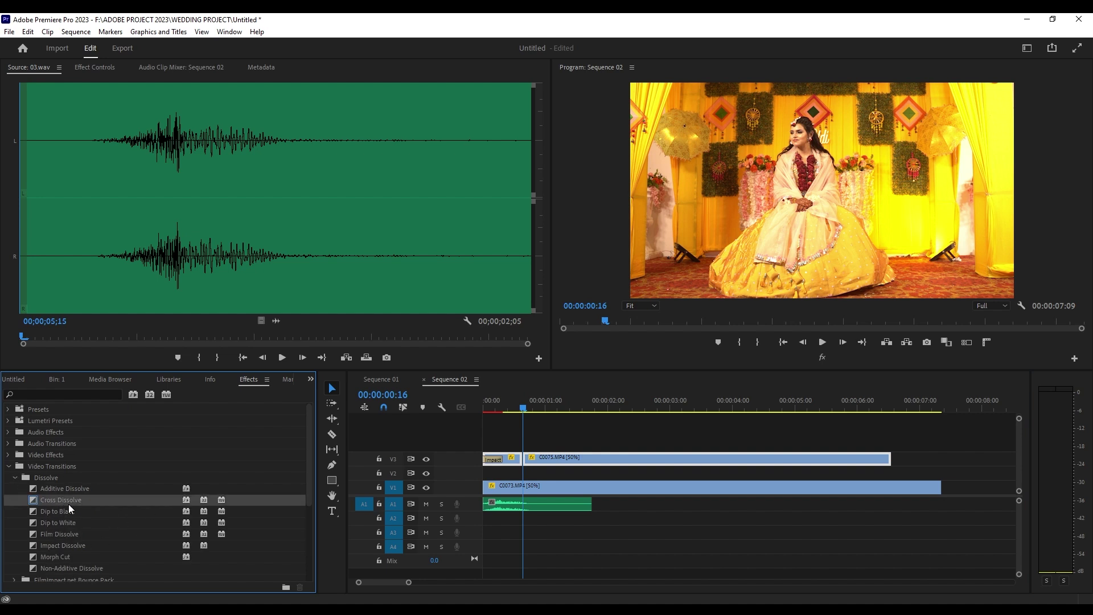
left_click_drag(58, 501, 528, 460)
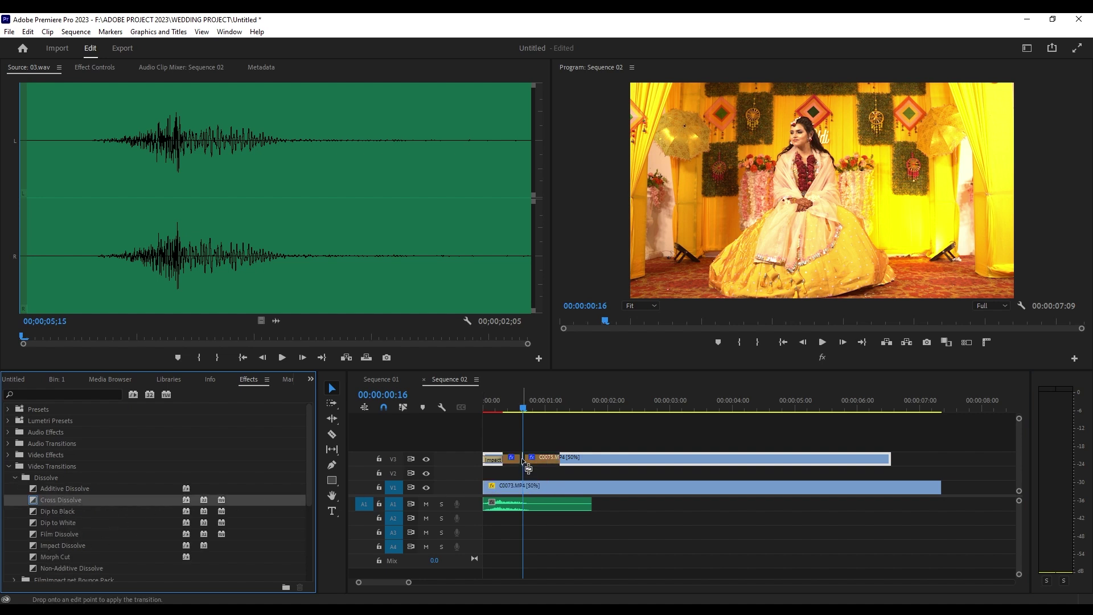
double_click(527, 460)
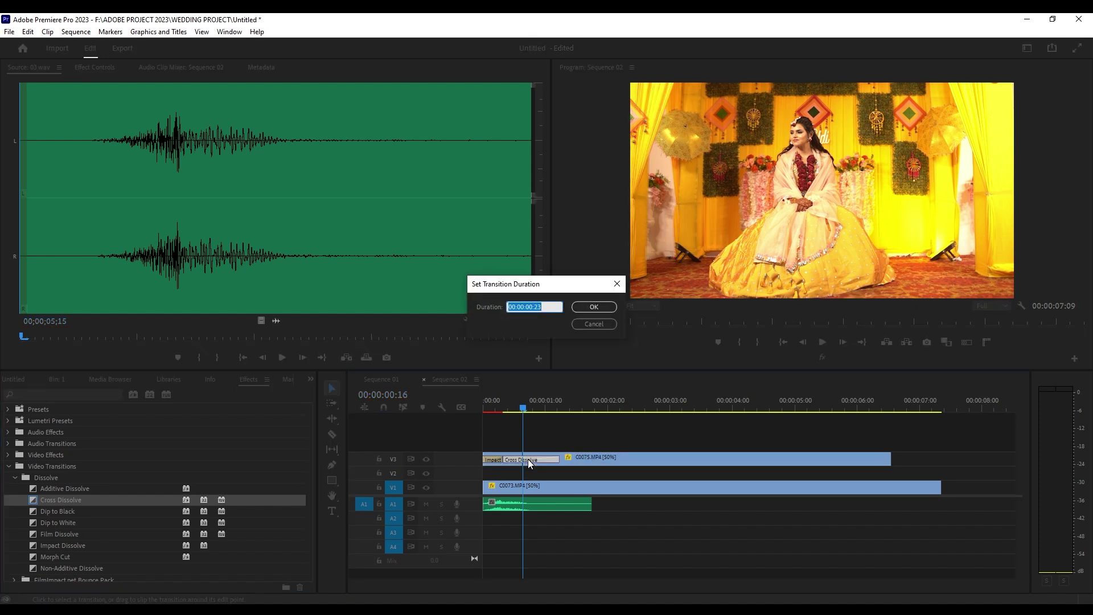
type("10")
key("Return")
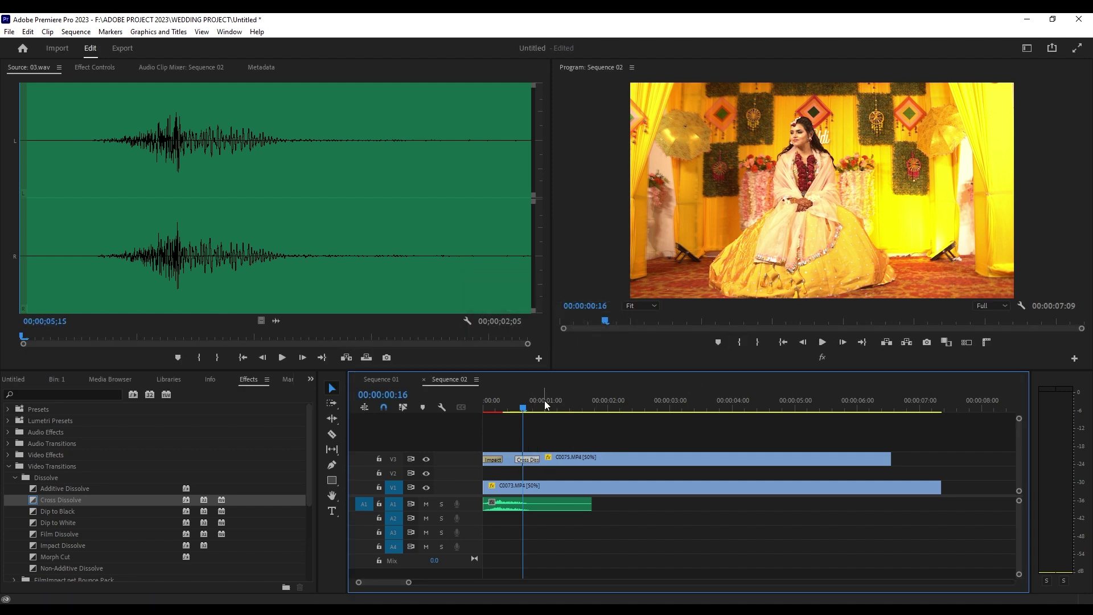
key("Home")
key("space")
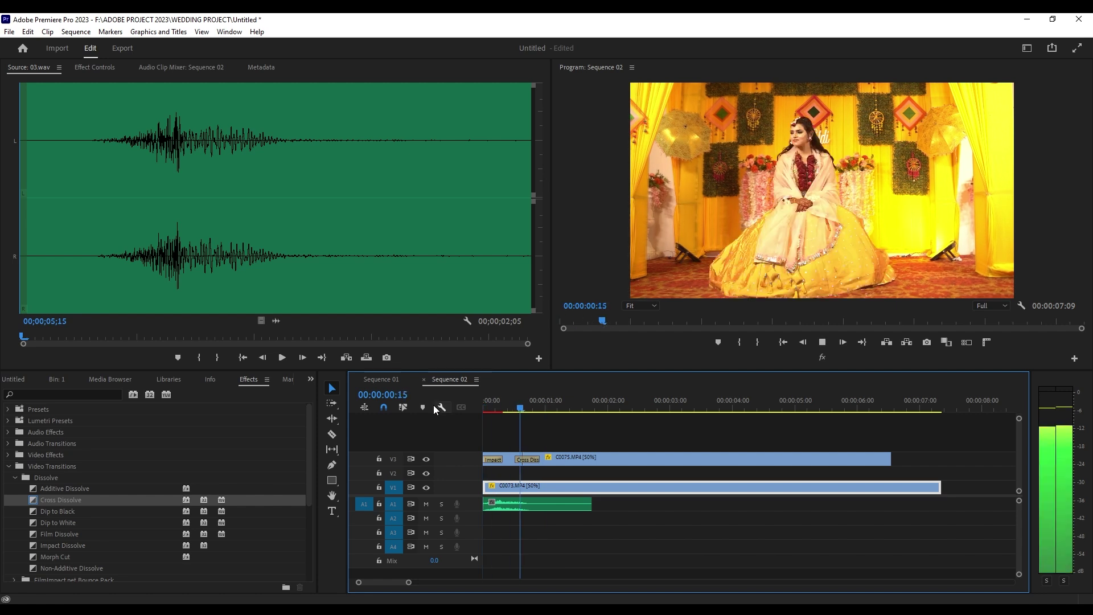
key("space")
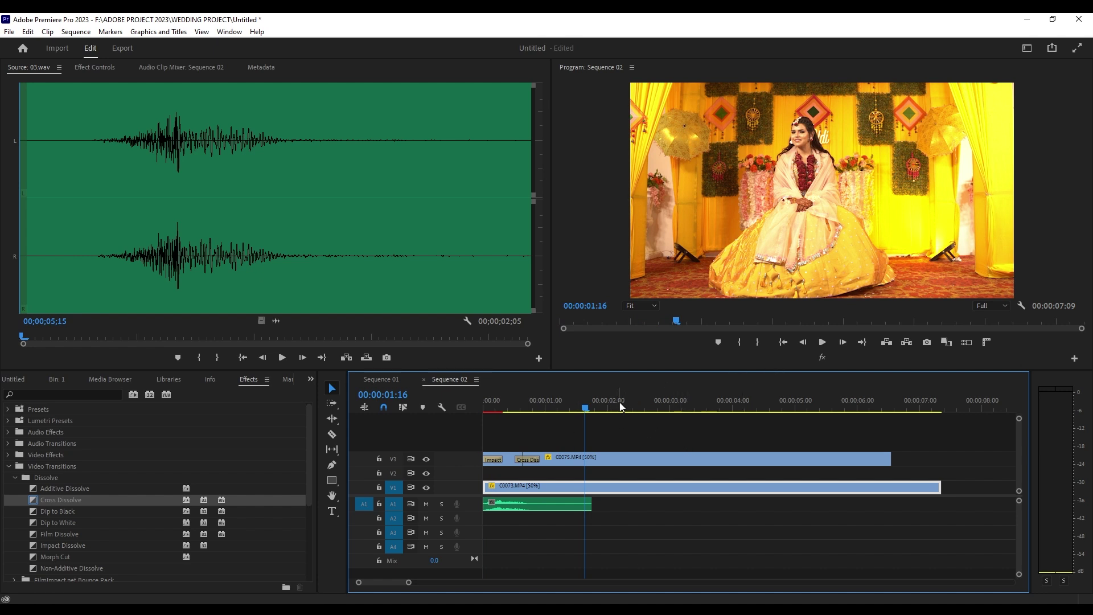
key("Home")
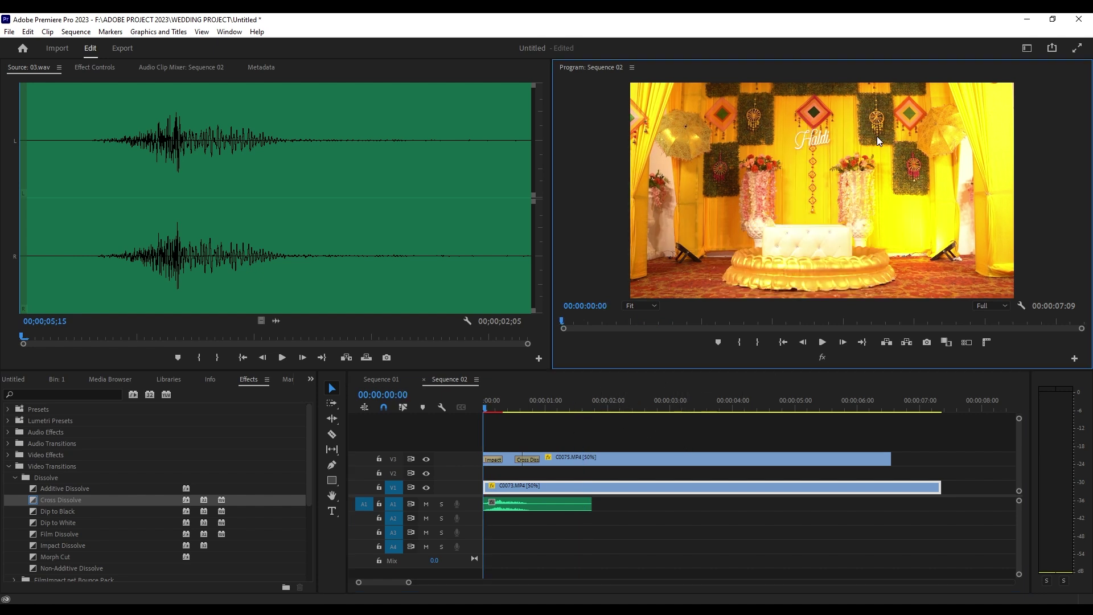
key("ctrl+shift+f")
key("space")
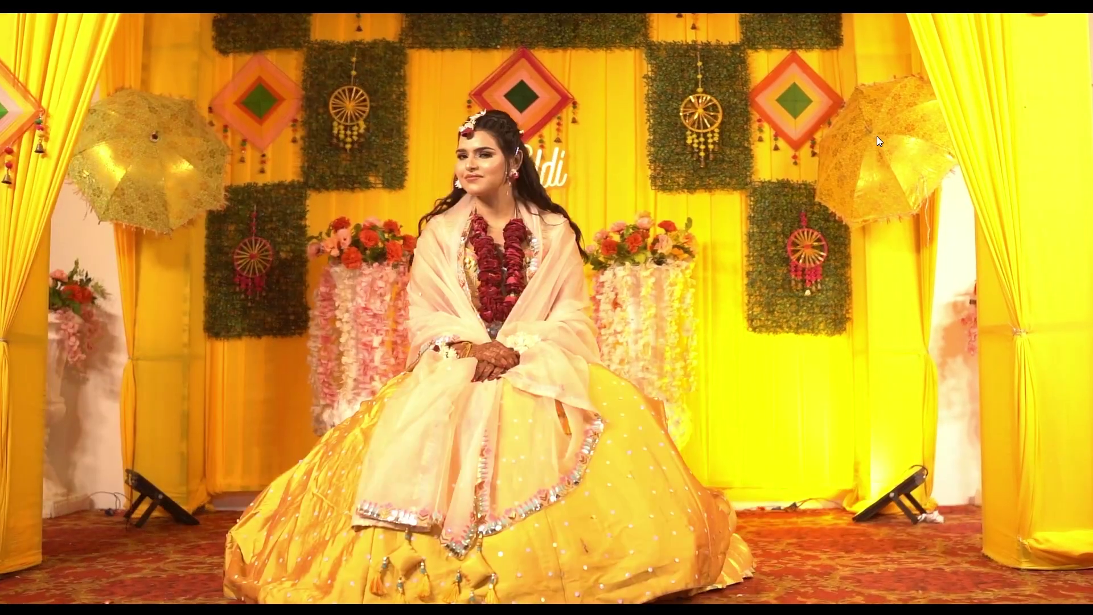
key("space")
key("Escape")
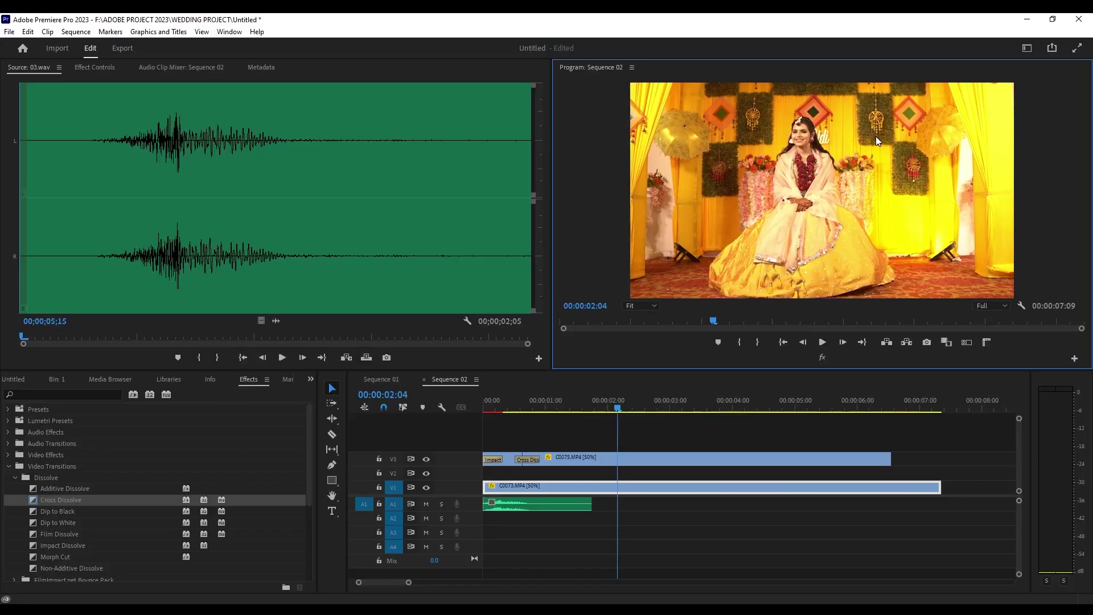